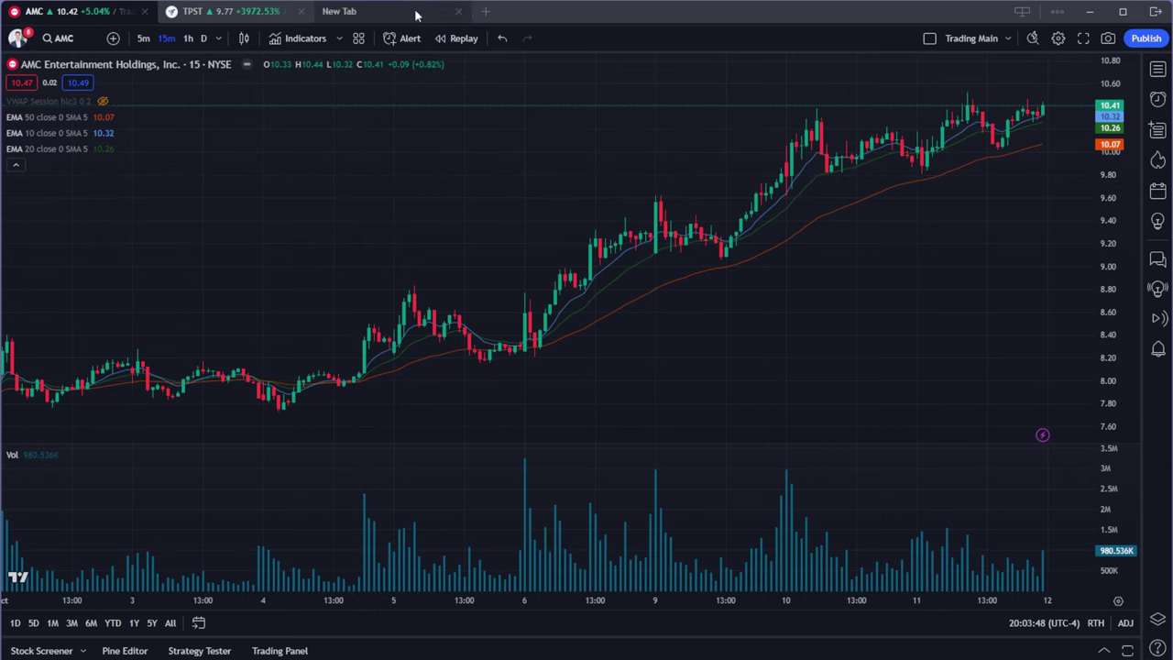
Step: Return to the TPST chart tab
click(486, 12)
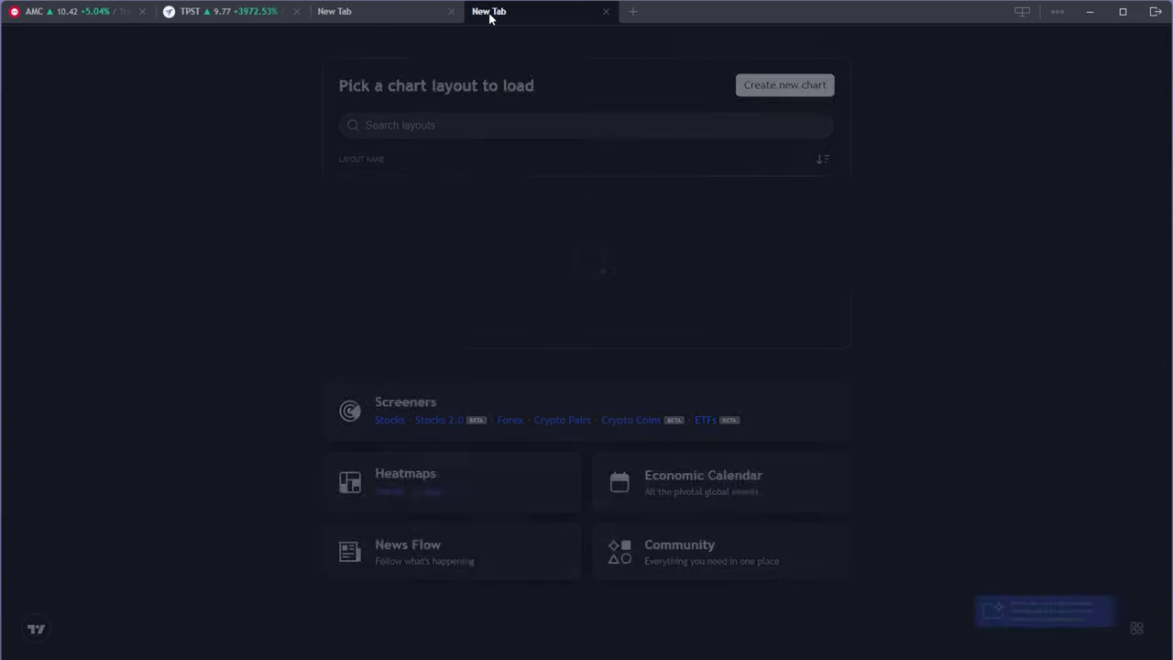
click(229, 12)
right_click(614, 133)
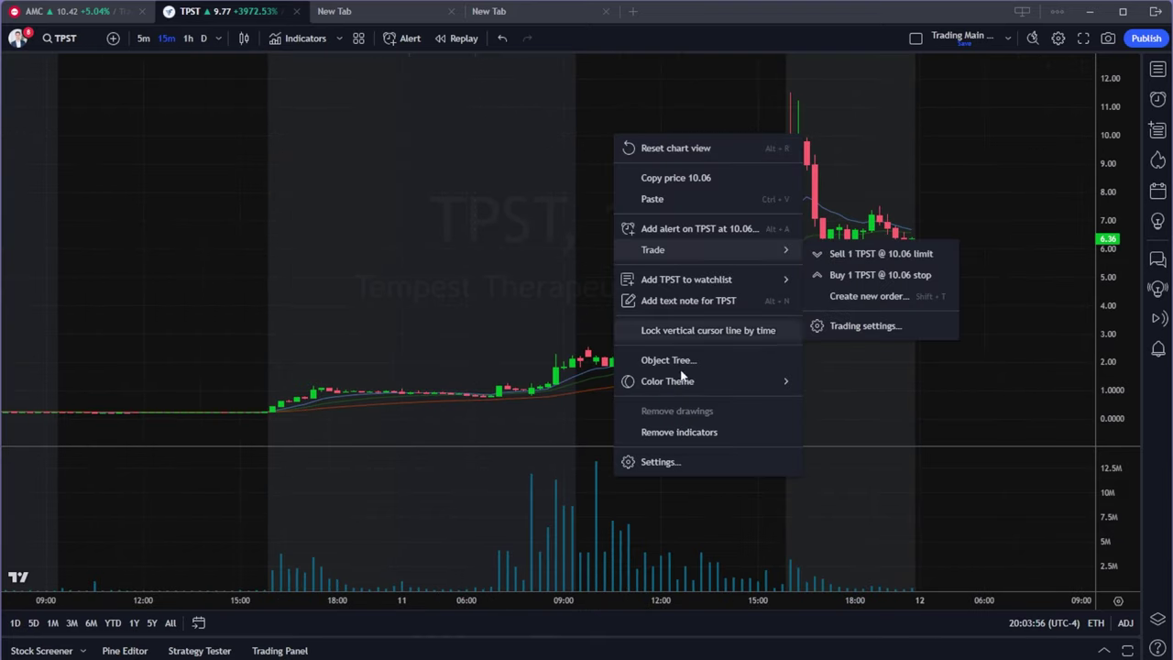
click(529, 144)
Step: Show the logo, title and OHLC values in the TPST chart's status line
right_click(583, 143)
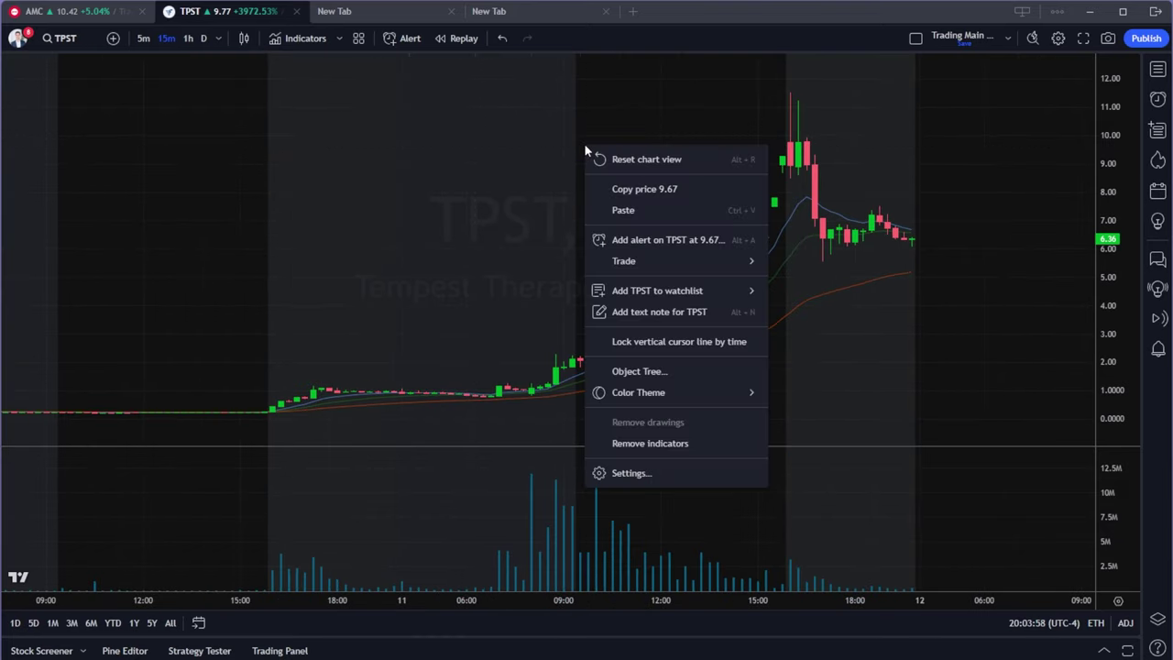
click(636, 474)
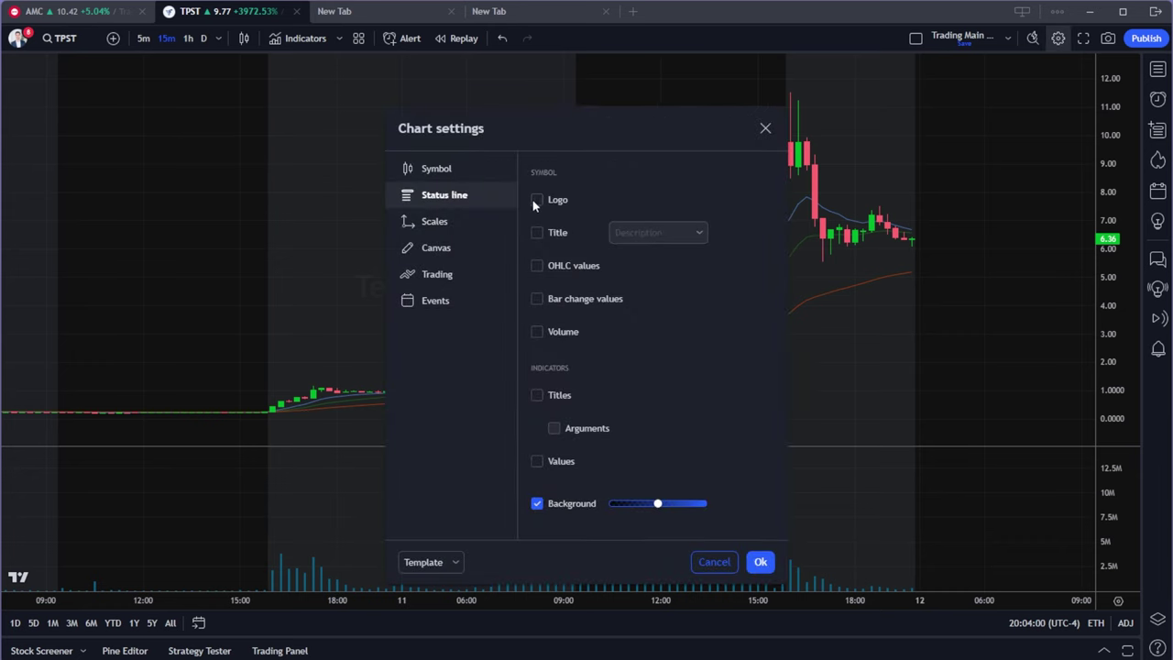
click(538, 199)
click(538, 232)
click(537, 265)
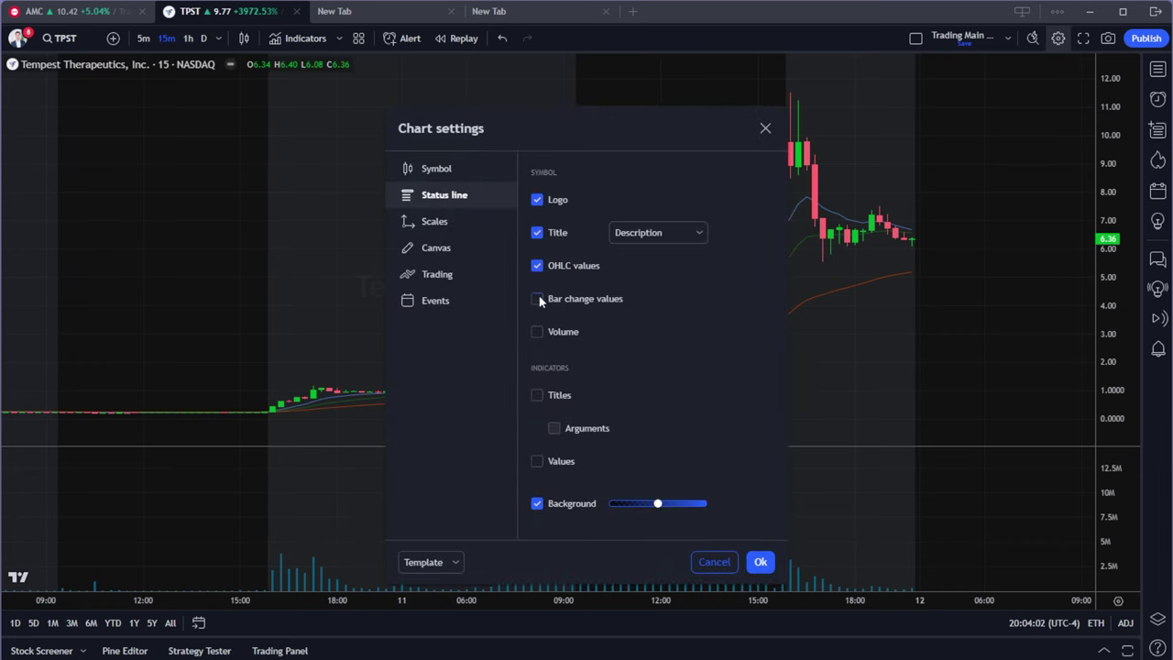
key(Escape)
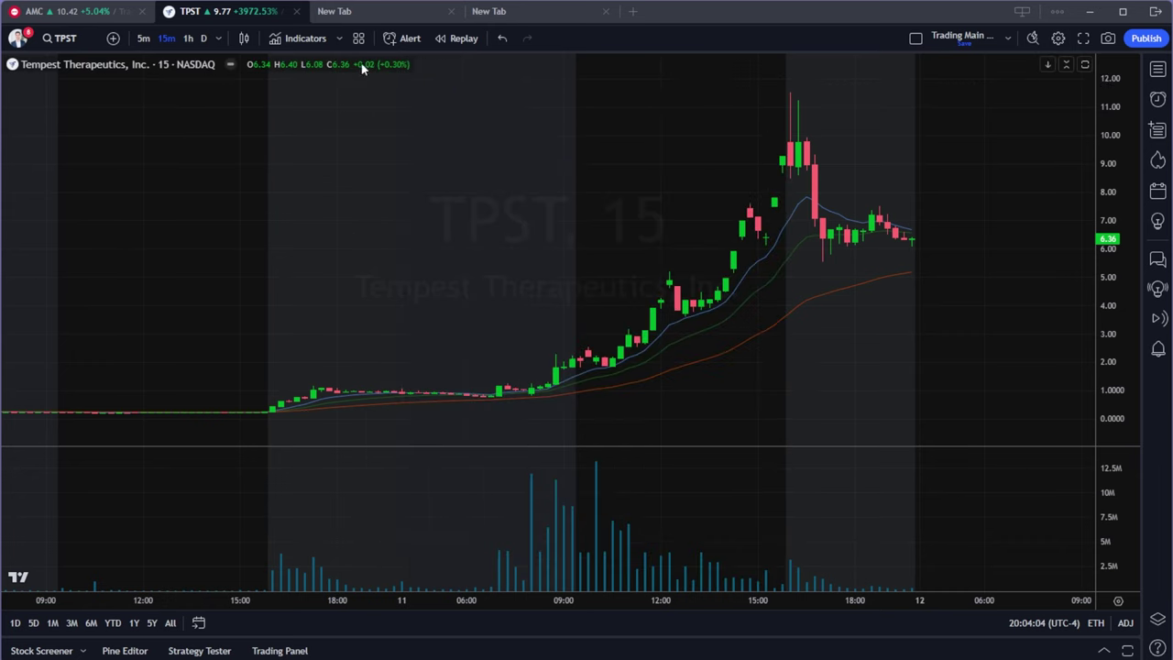
scroll(391, 85, down, 1)
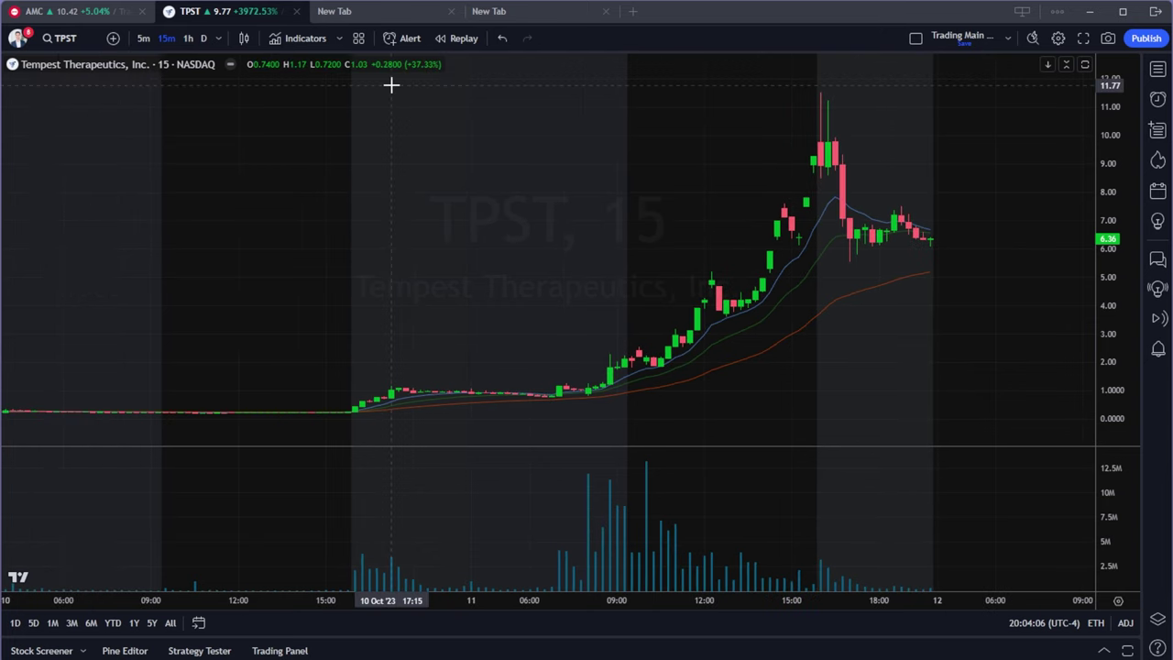
click(916, 37)
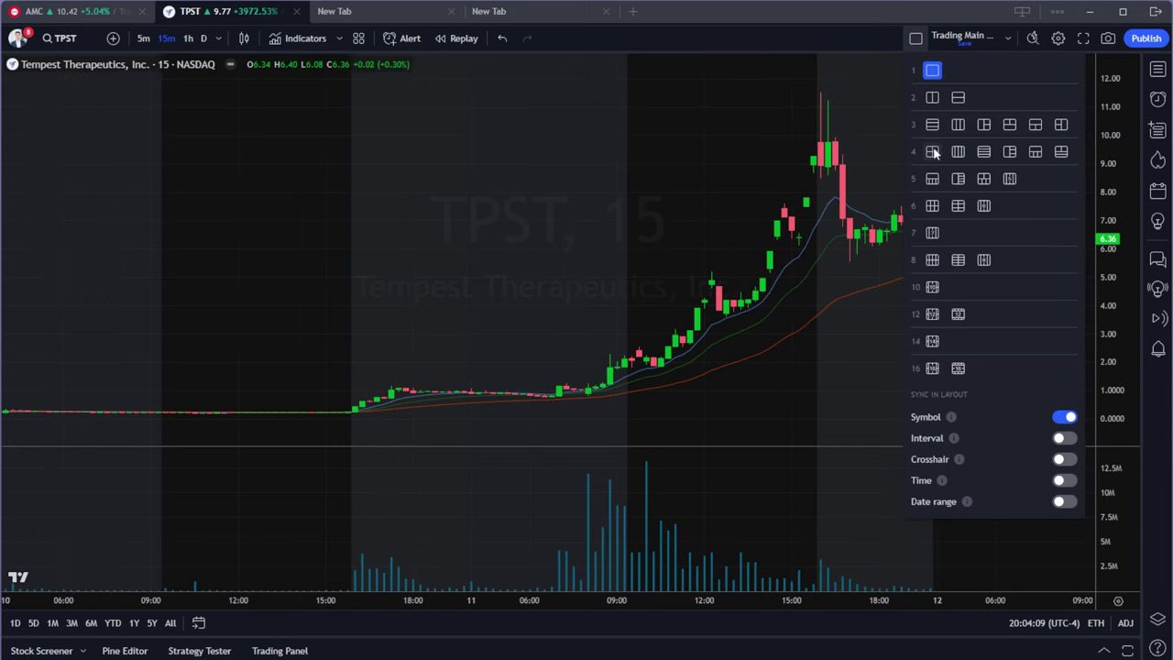
Step: Split the window into a 2x2 grid and show the title on the top-right chart's status line
click(932, 151)
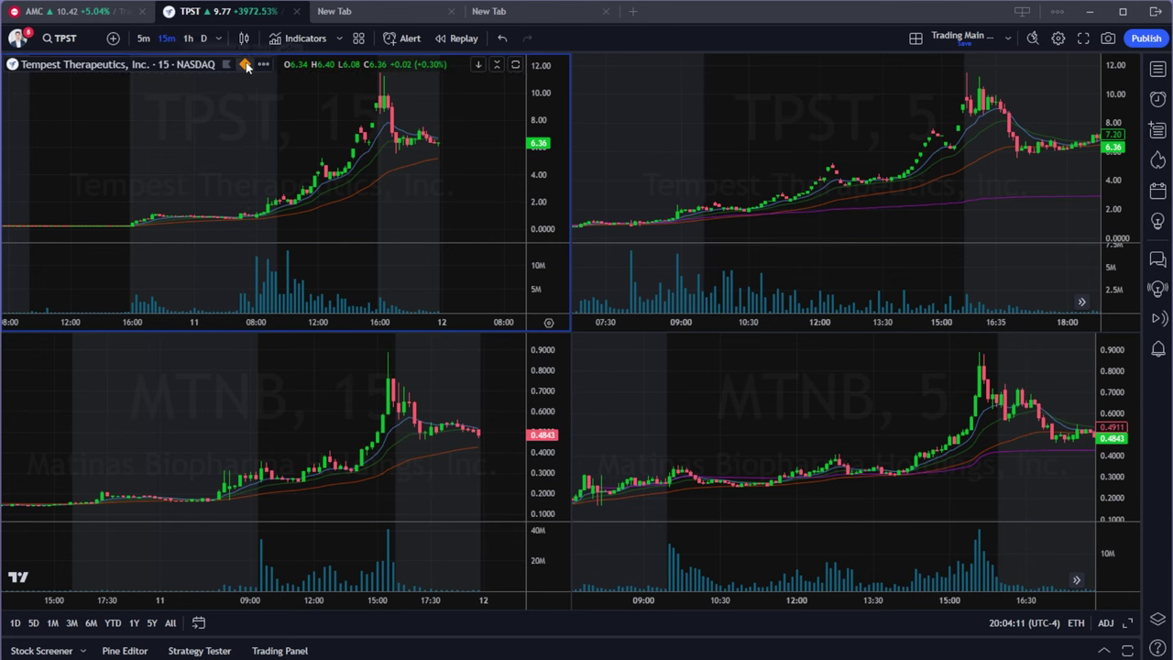
click(676, 105)
right_click(676, 104)
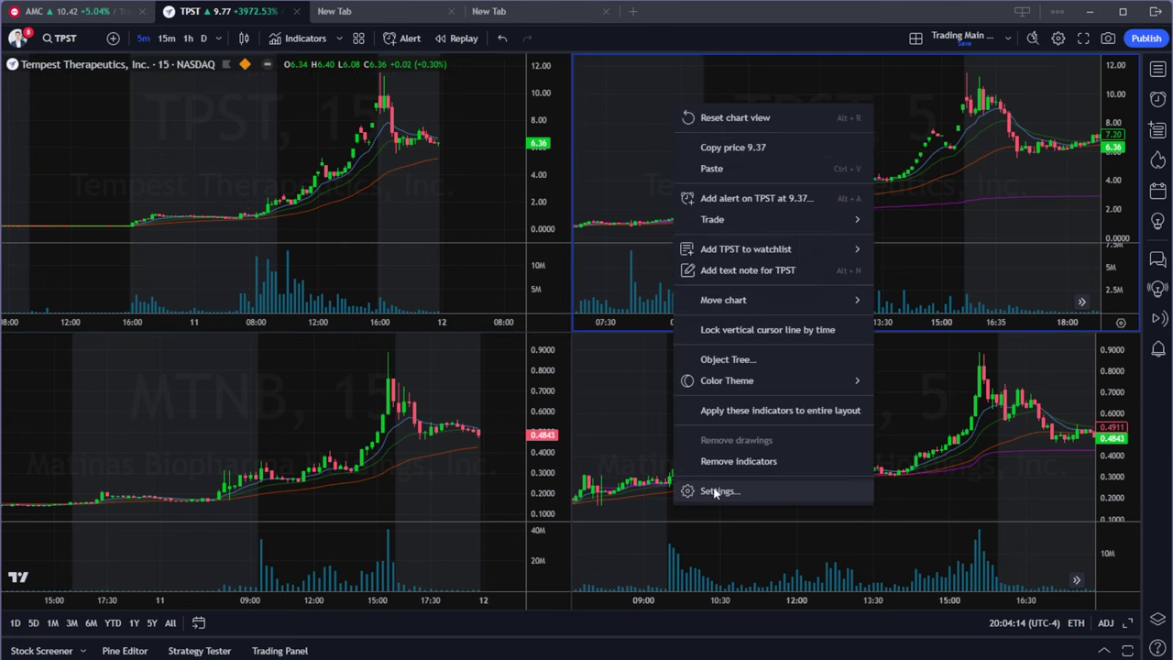
click(701, 491)
click(536, 233)
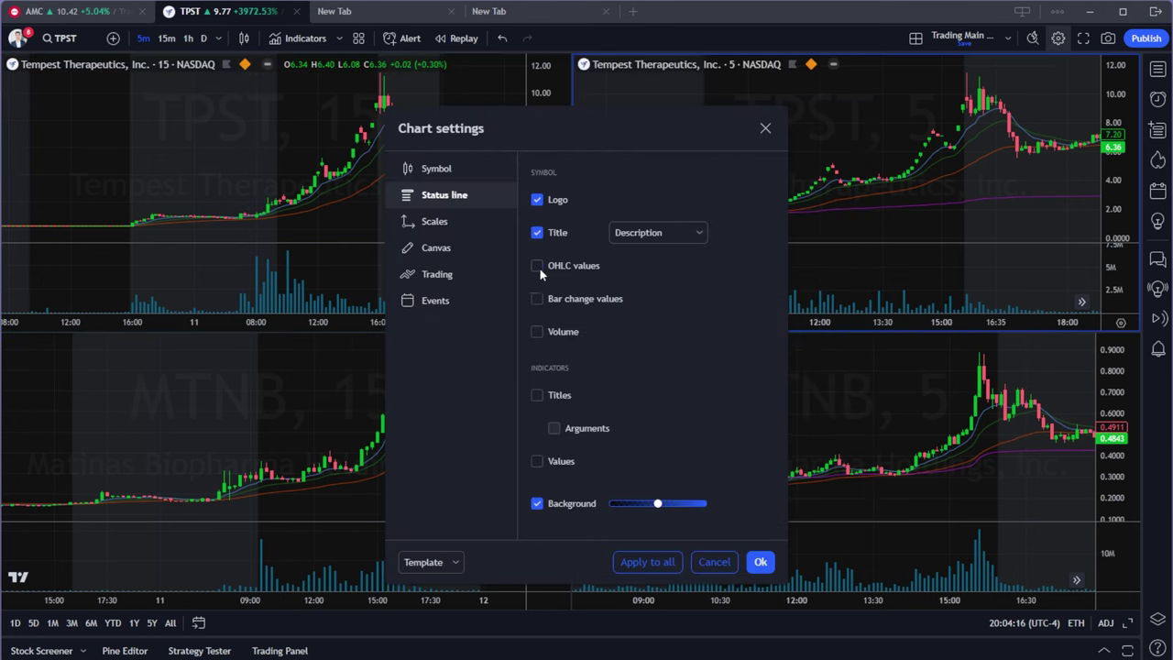
click(760, 562)
Step: Put both the top-right and top-left charts in the red heart sync group
click(811, 66)
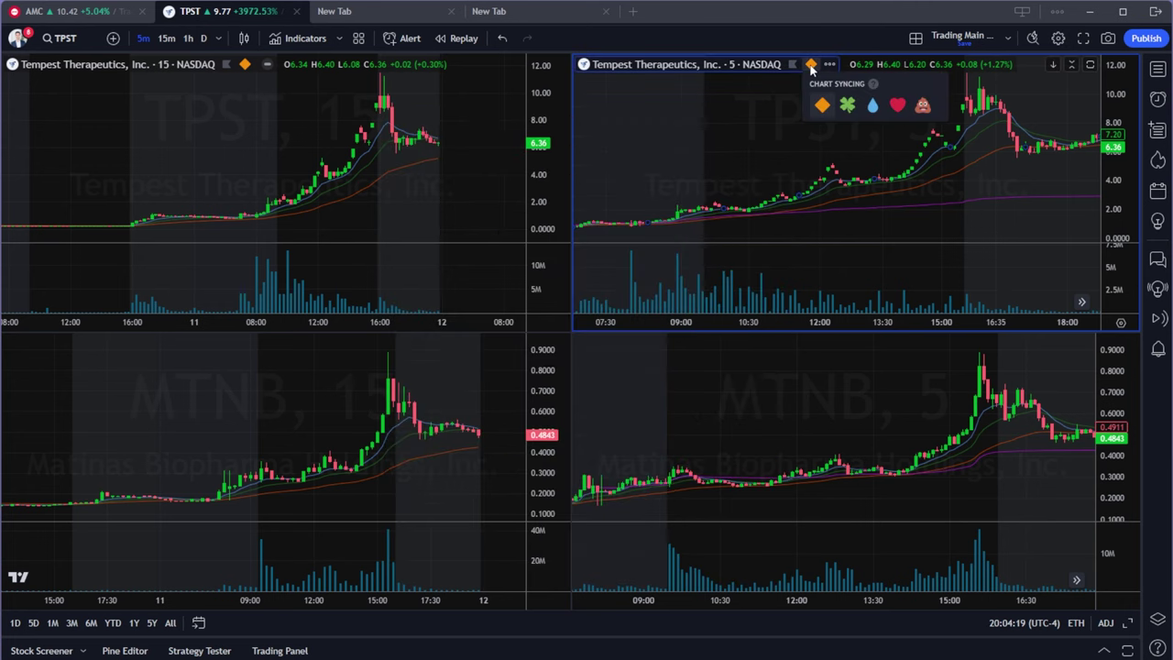
click(900, 109)
click(245, 64)
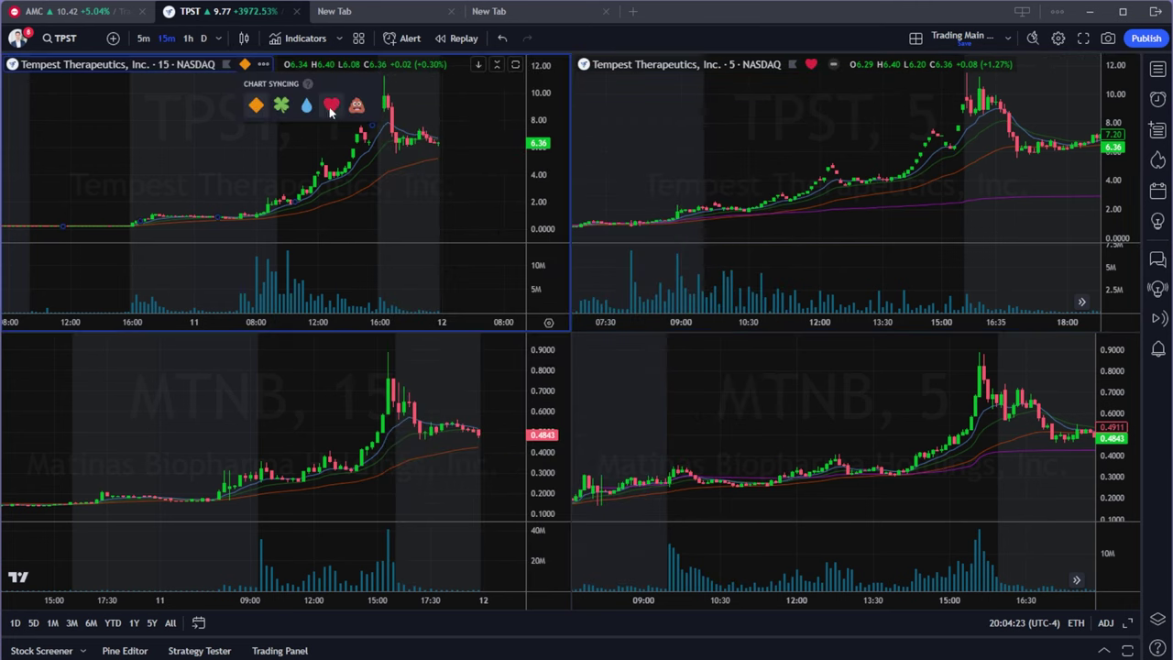
click(332, 107)
click(715, 129)
Step: Load AMC into the top synced charts and ACB into the bottom charts
text(amc)
key(Return)
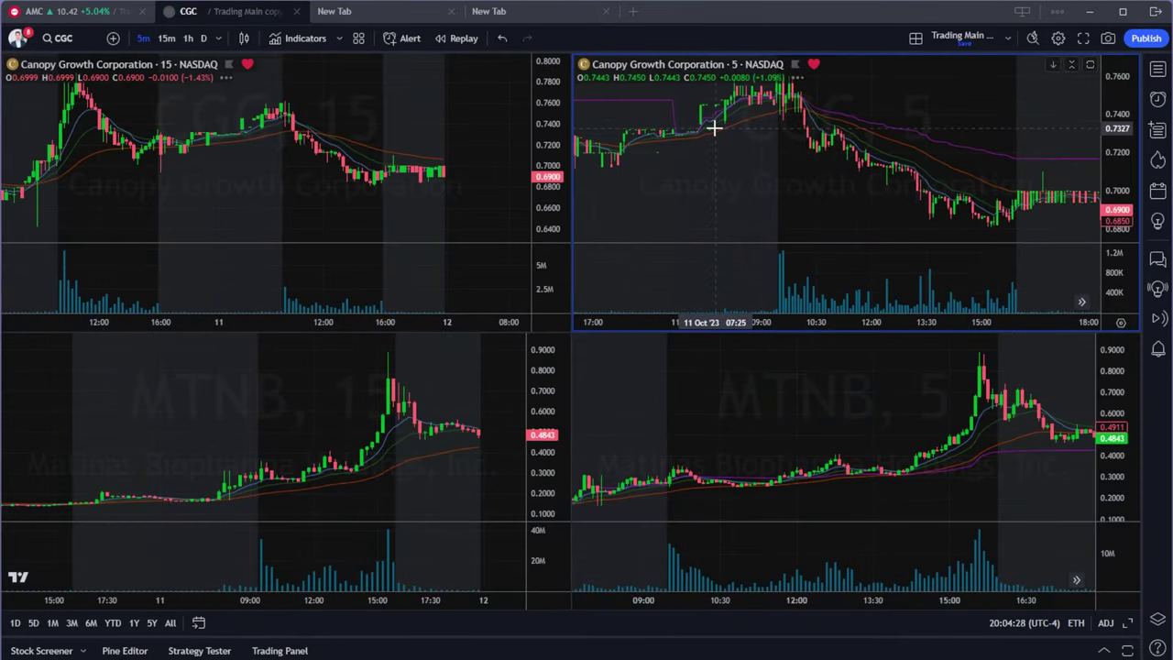
scroll(453, 164, down, 3)
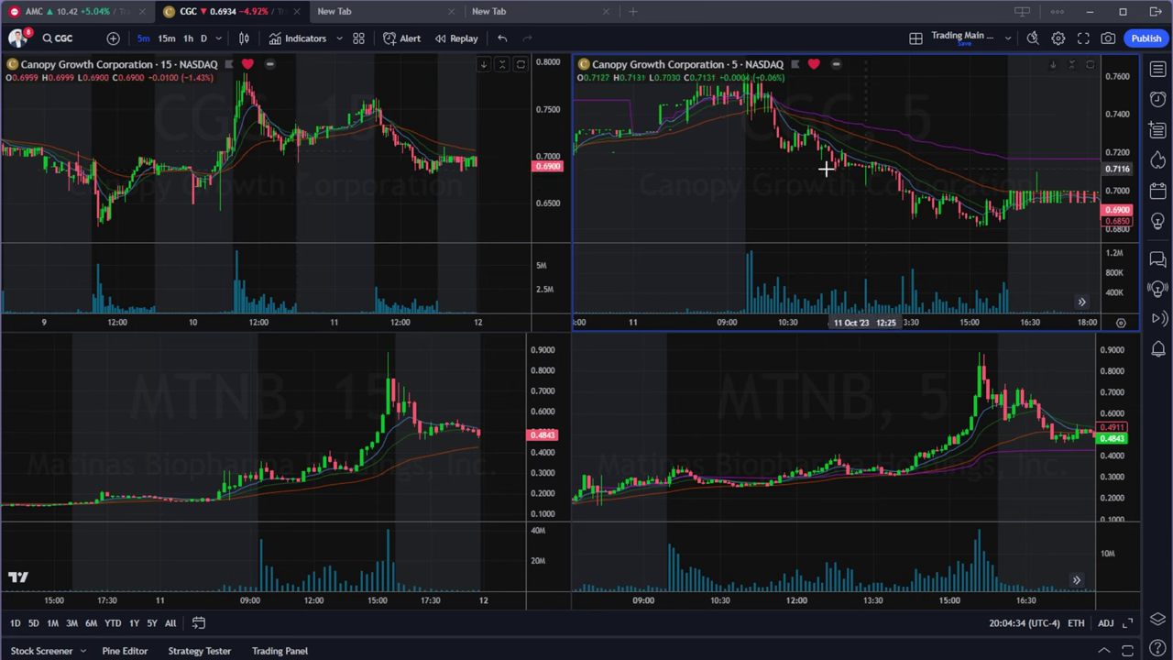
click(675, 408)
text(acb)
key(Return)
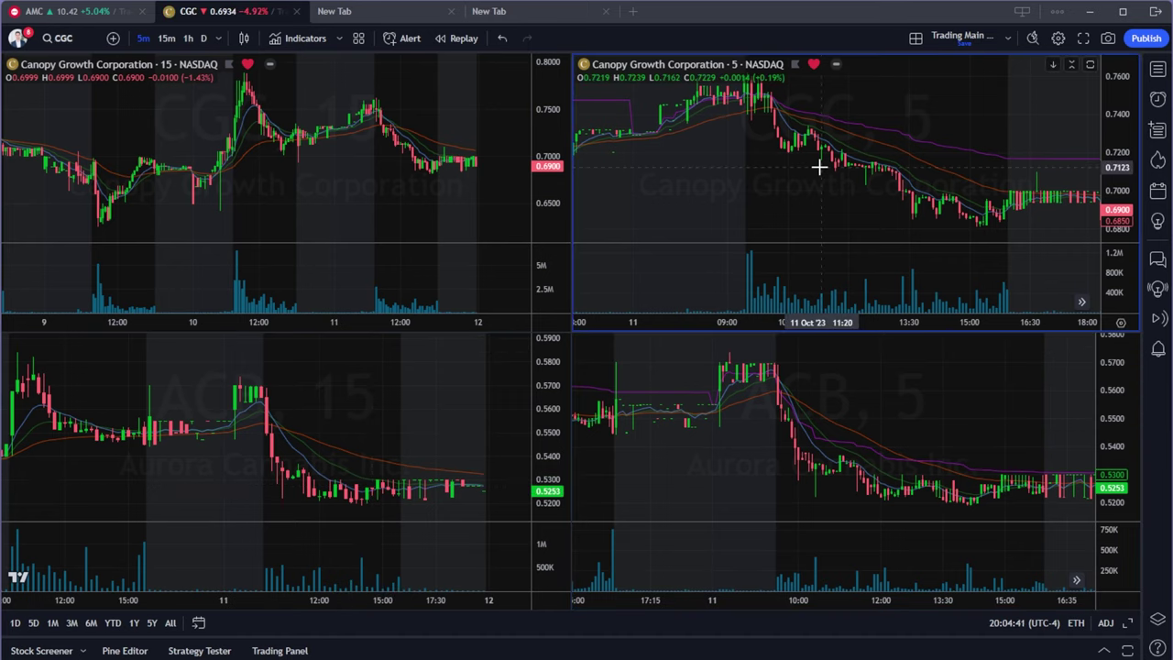
Step: Switch the top synced charts to SPY
click(784, 195)
text(spy)
key(Return)
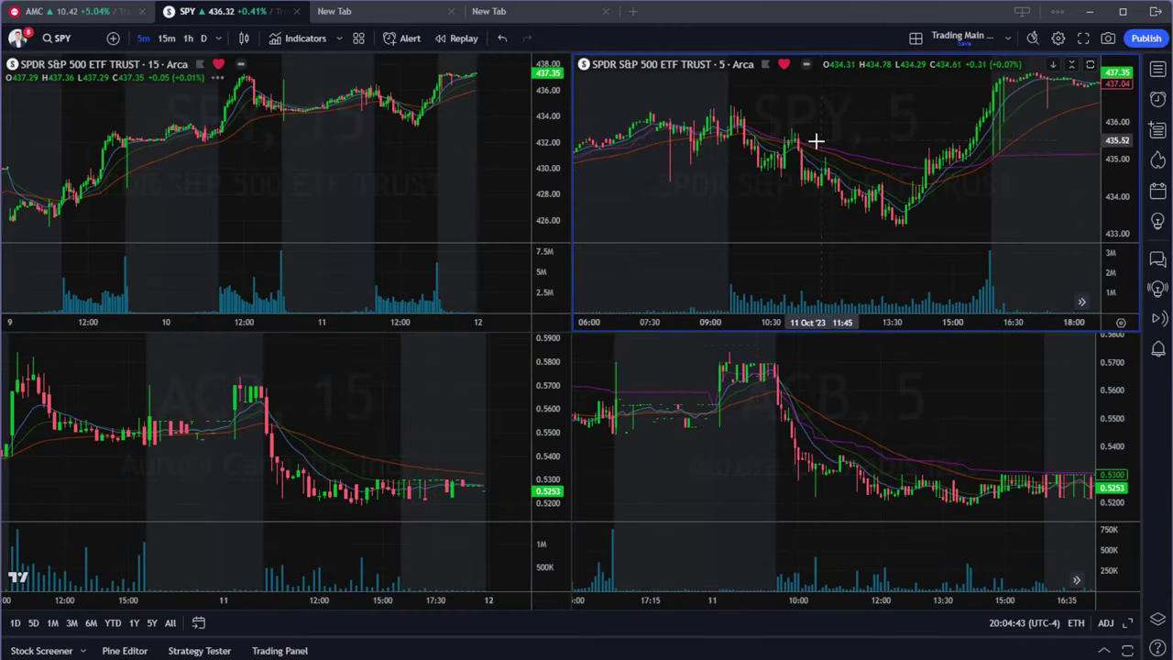
click(358, 180)
scroll(330, 183, down, 3)
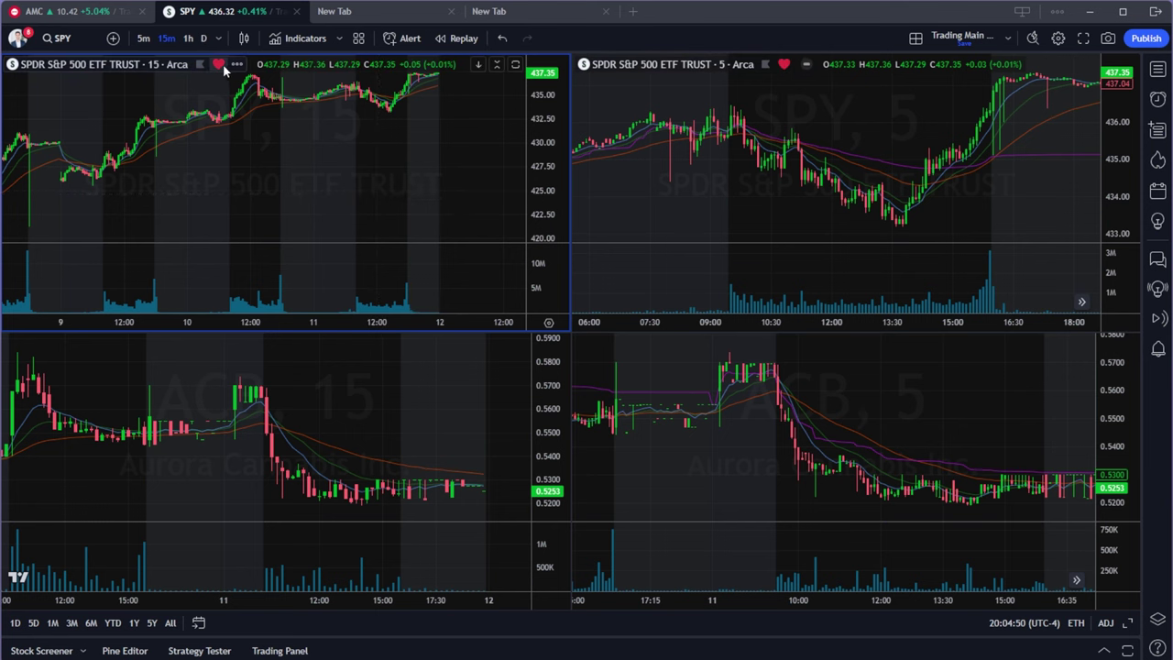
Step: Hide the logo, title and OHLC values from the status line on all four charts
right_click(828, 111)
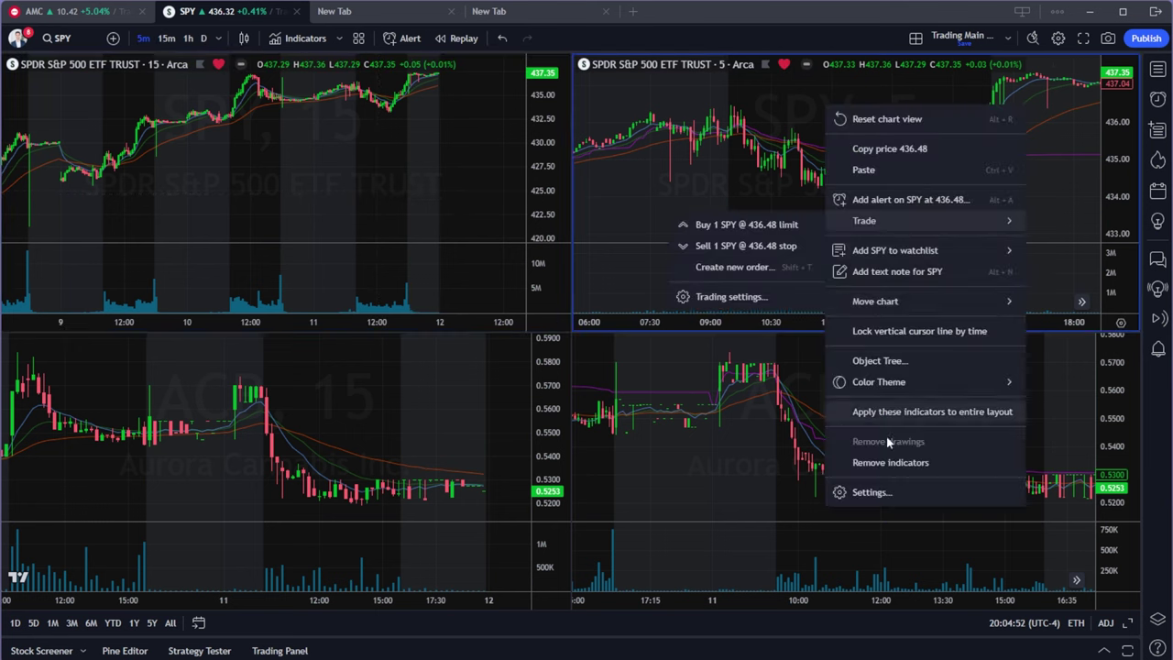
click(871, 492)
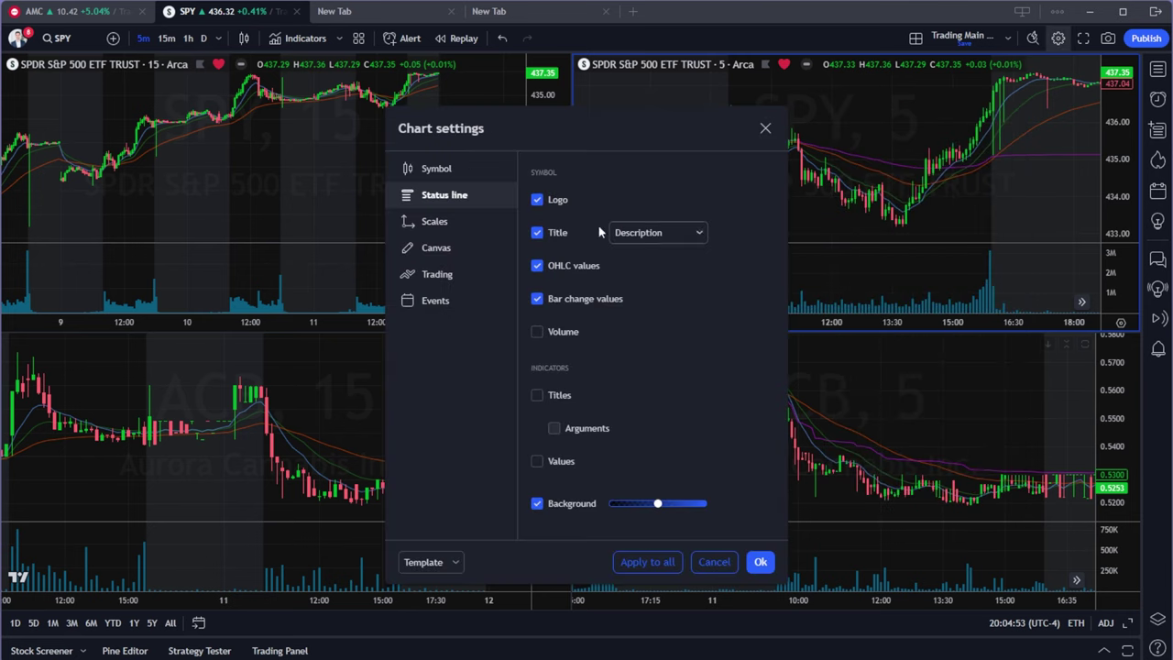
click(538, 202)
click(539, 233)
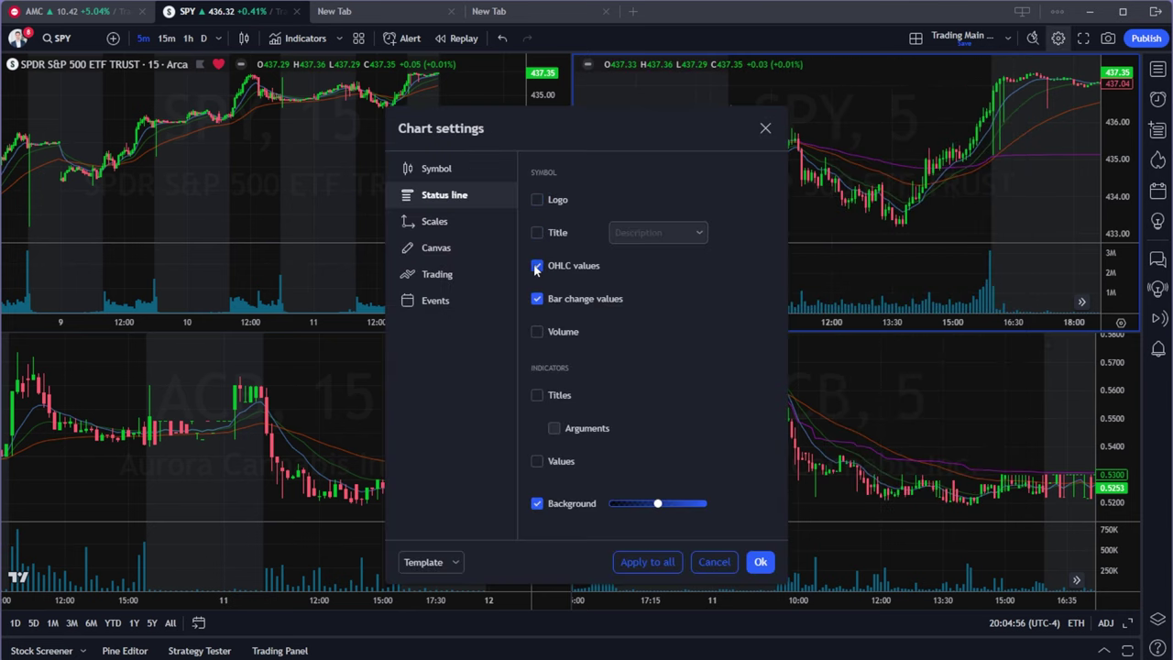
click(537, 267)
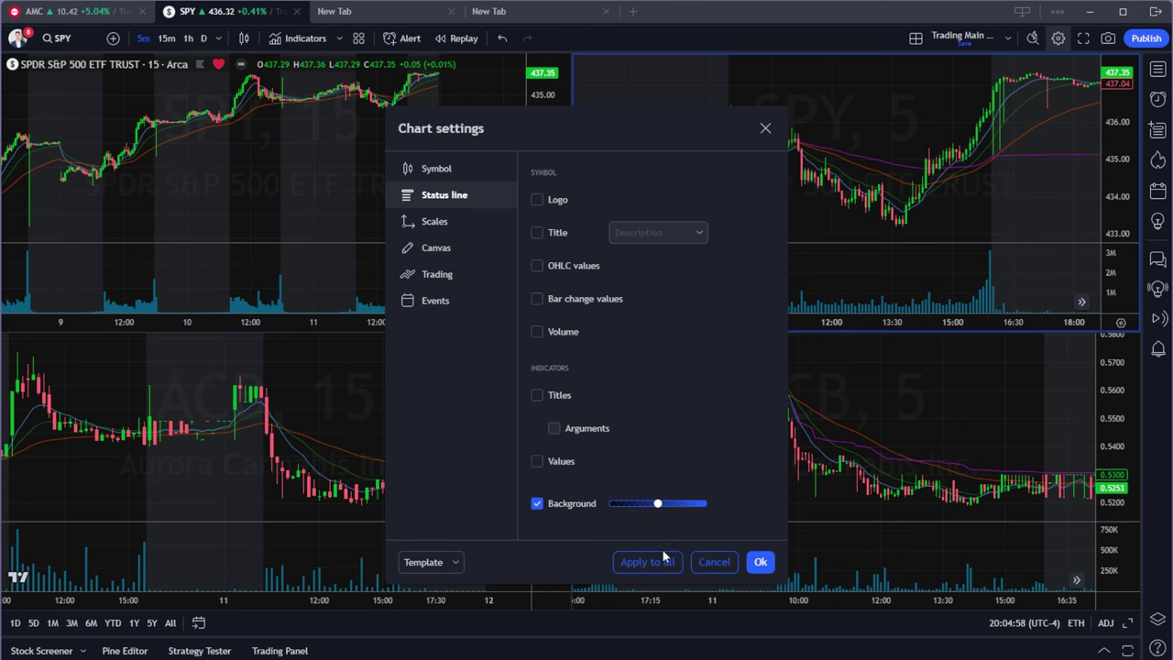
click(657, 562)
click(761, 562)
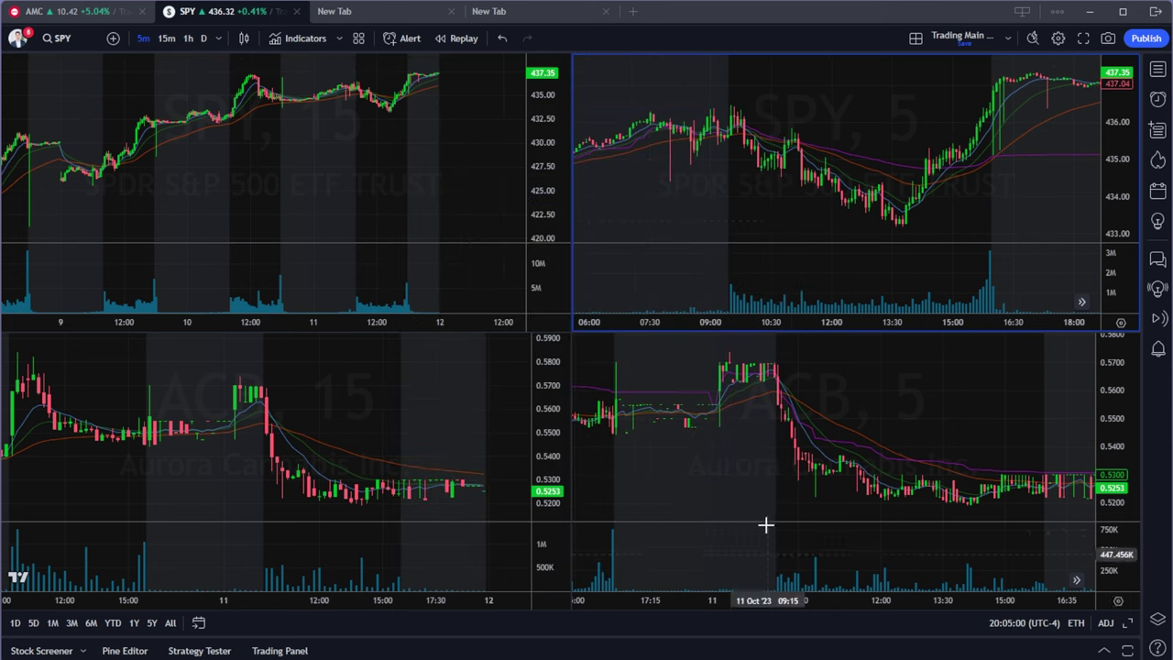
scroll(838, 205, down, 3)
scroll(317, 165, up, 2)
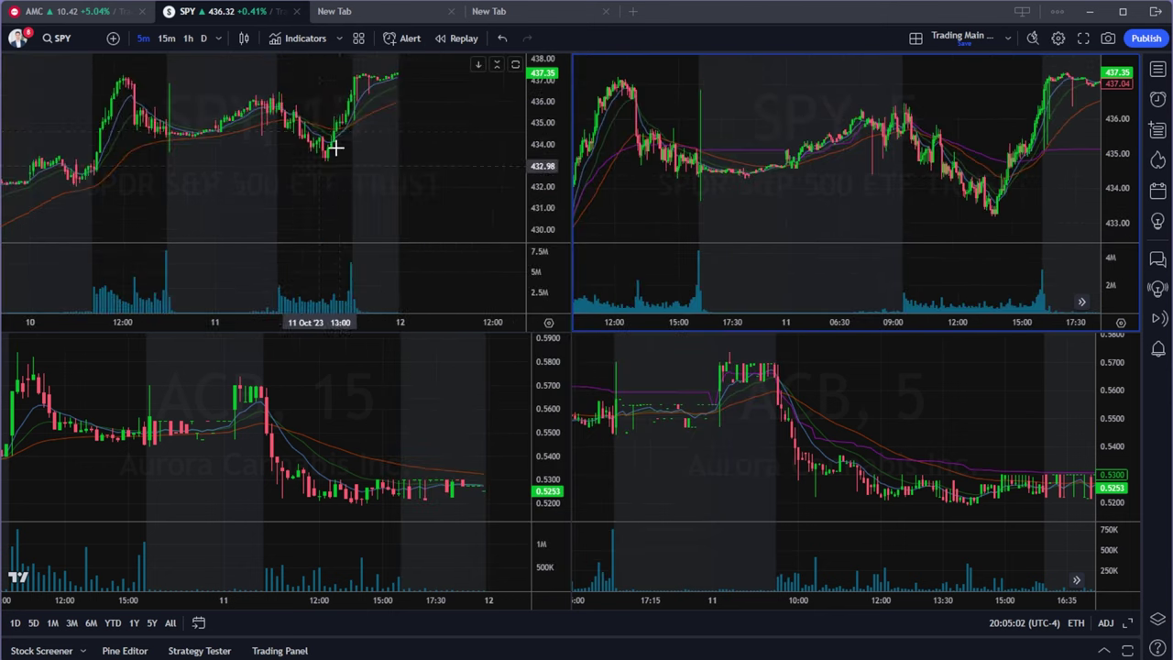
Step: Maximize the SPY 5-minute chart, then briefly check the VWAP settings and the indicators list
key(alt+Return)
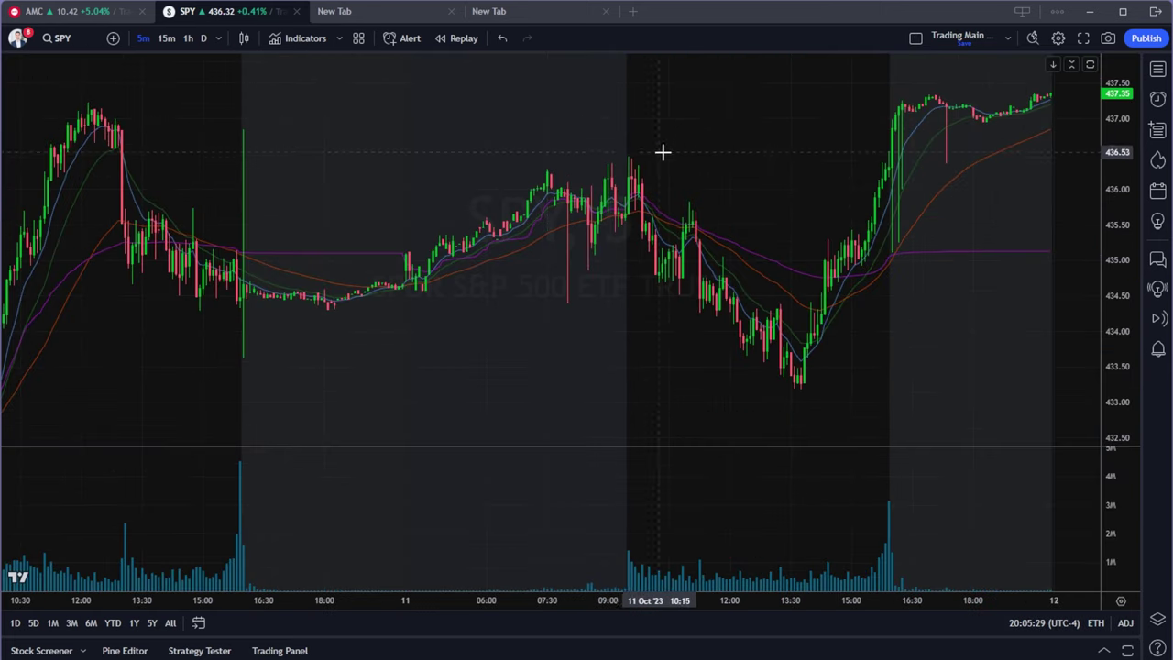
right_click(755, 260)
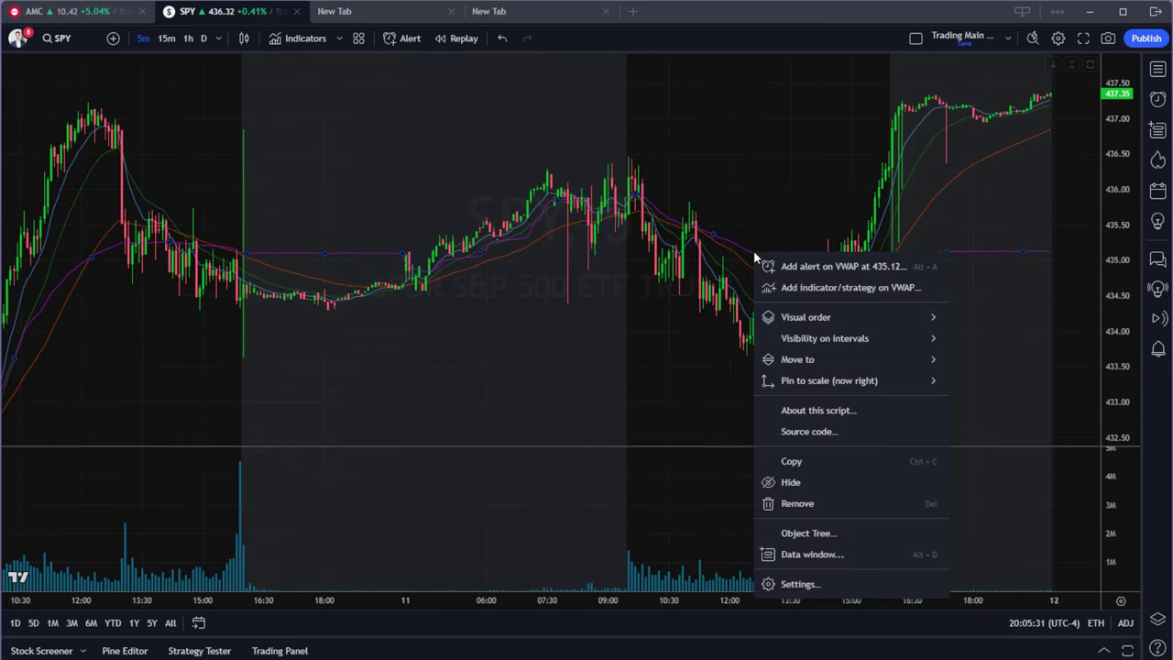
click(795, 590)
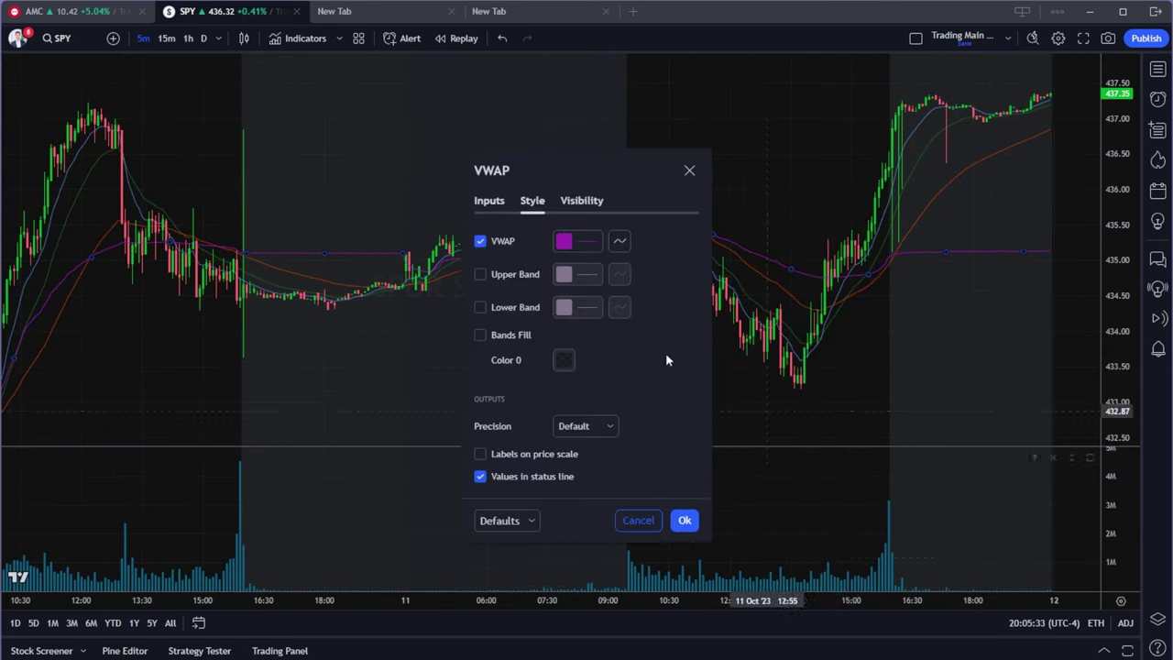
click(688, 170)
click(300, 39)
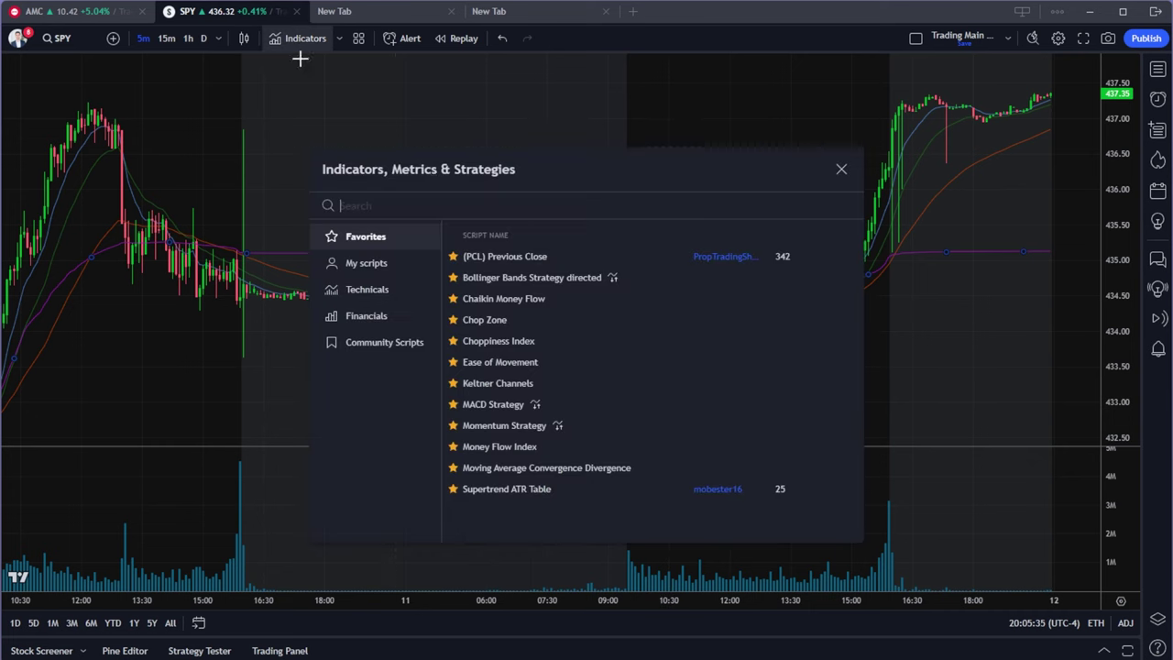
click(841, 170)
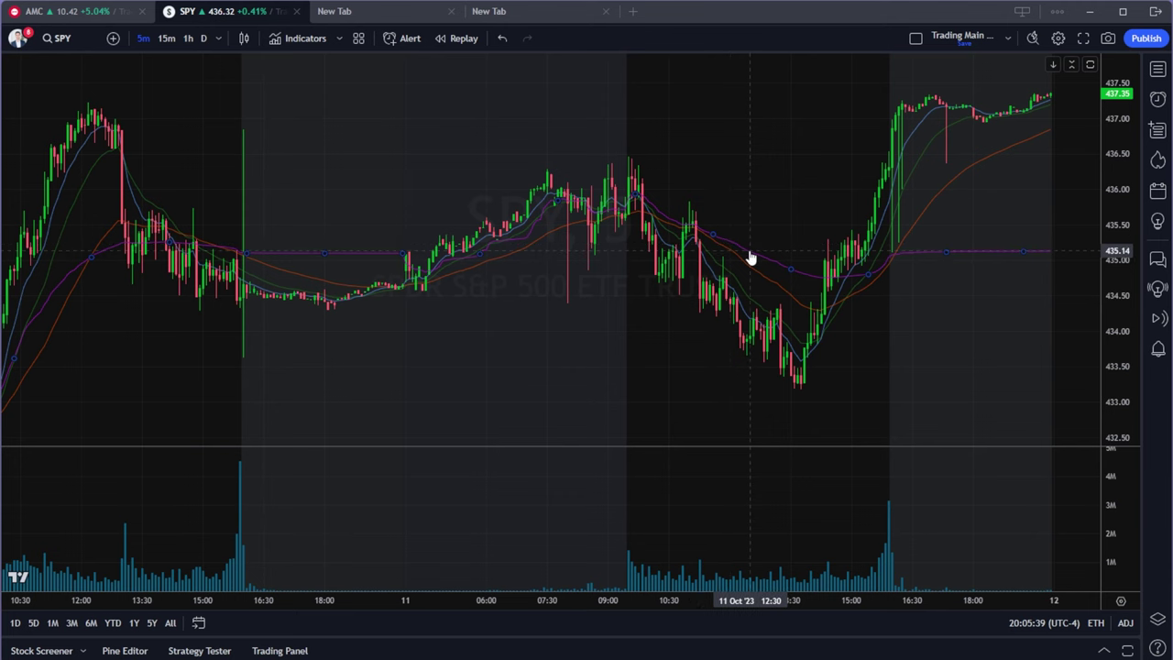
Step: Limit VWAP visibility to seconds and 1–5 minute intervals only
right_click(749, 257)
click(785, 581)
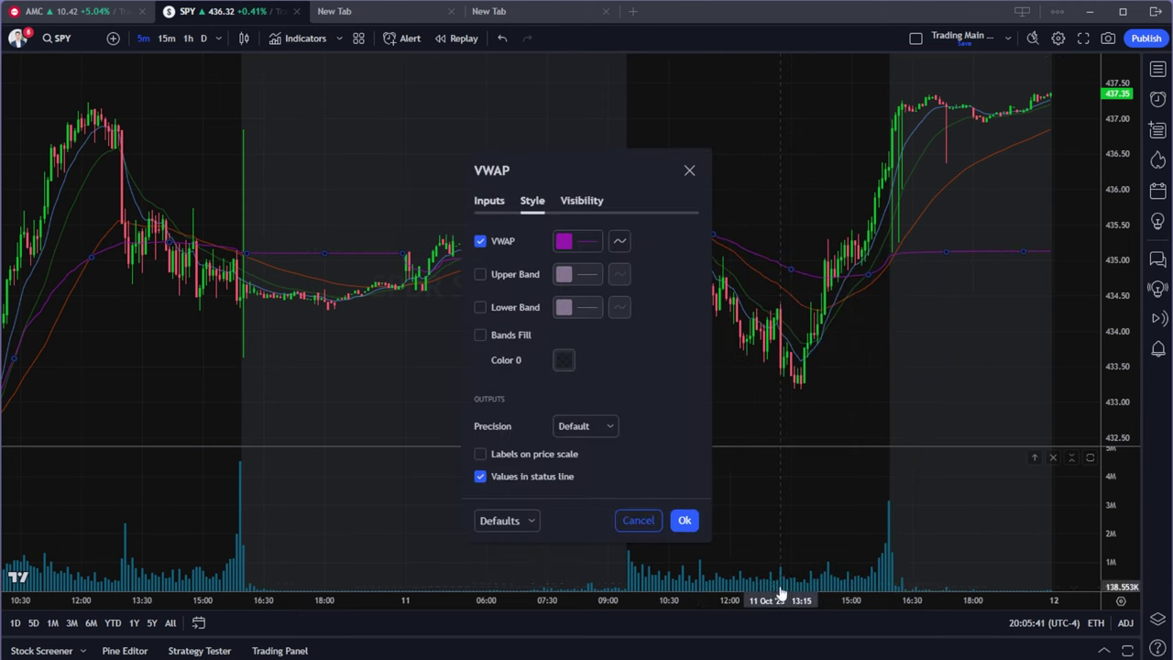
click(582, 201)
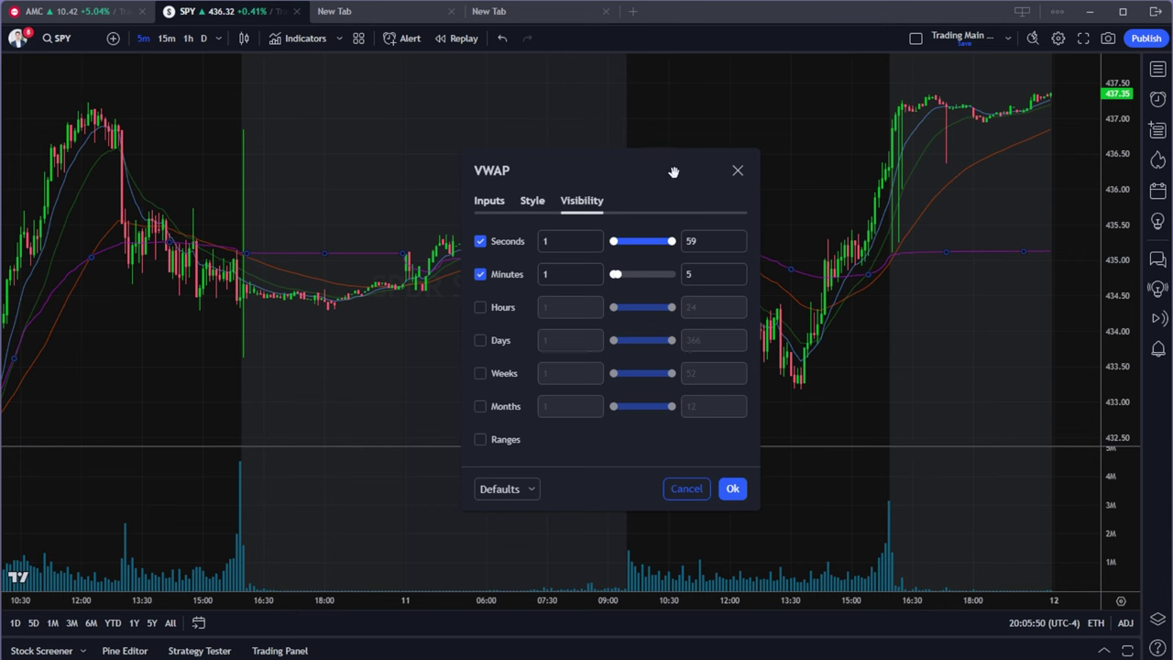
drag(674, 173, 528, 116)
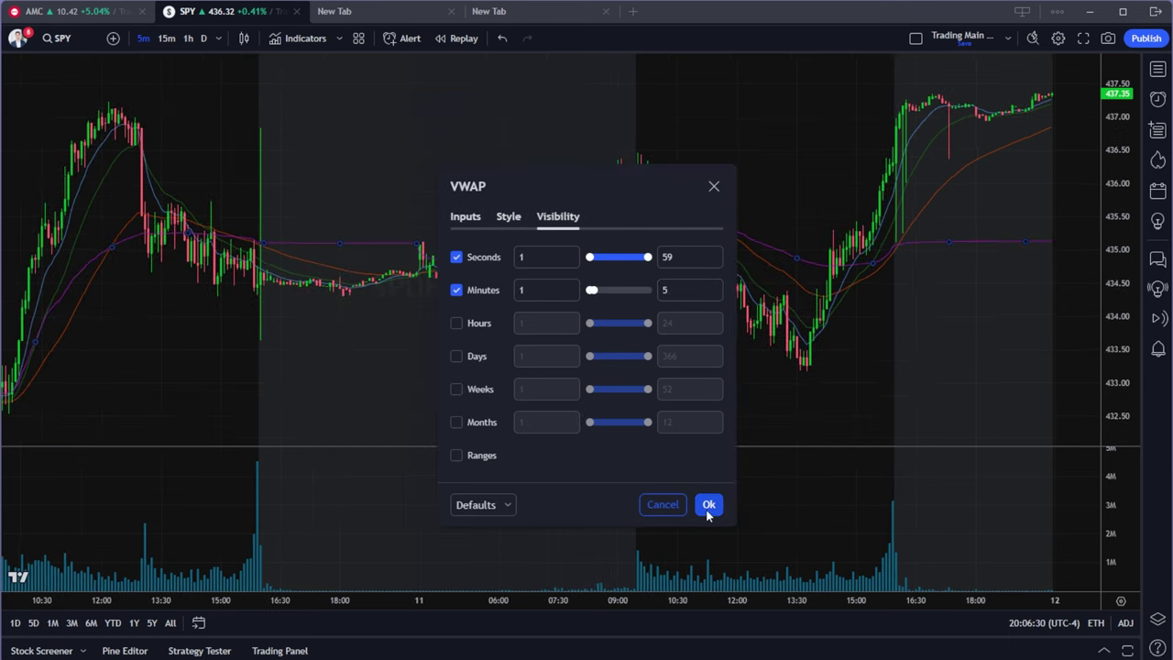
click(706, 503)
Step: Check that VWAP is hidden on the 15-minute and daily SPY charts
scroll(599, 162, down, 5)
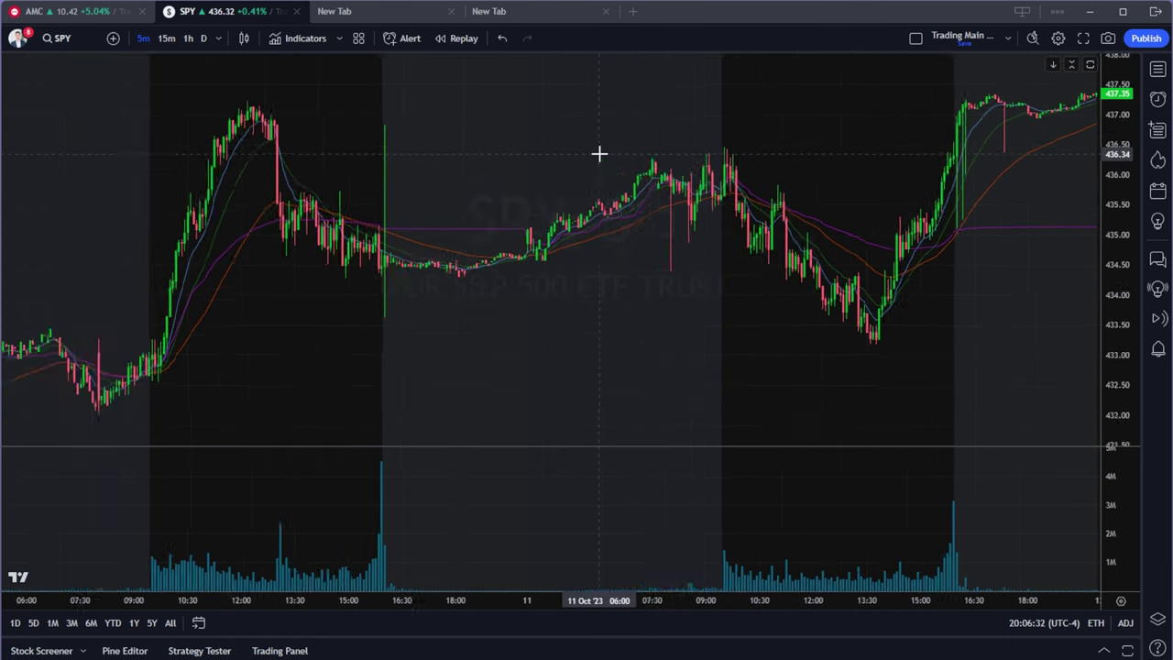
click(166, 38)
scroll(785, 230, up, 3)
drag(797, 239, 616, 238)
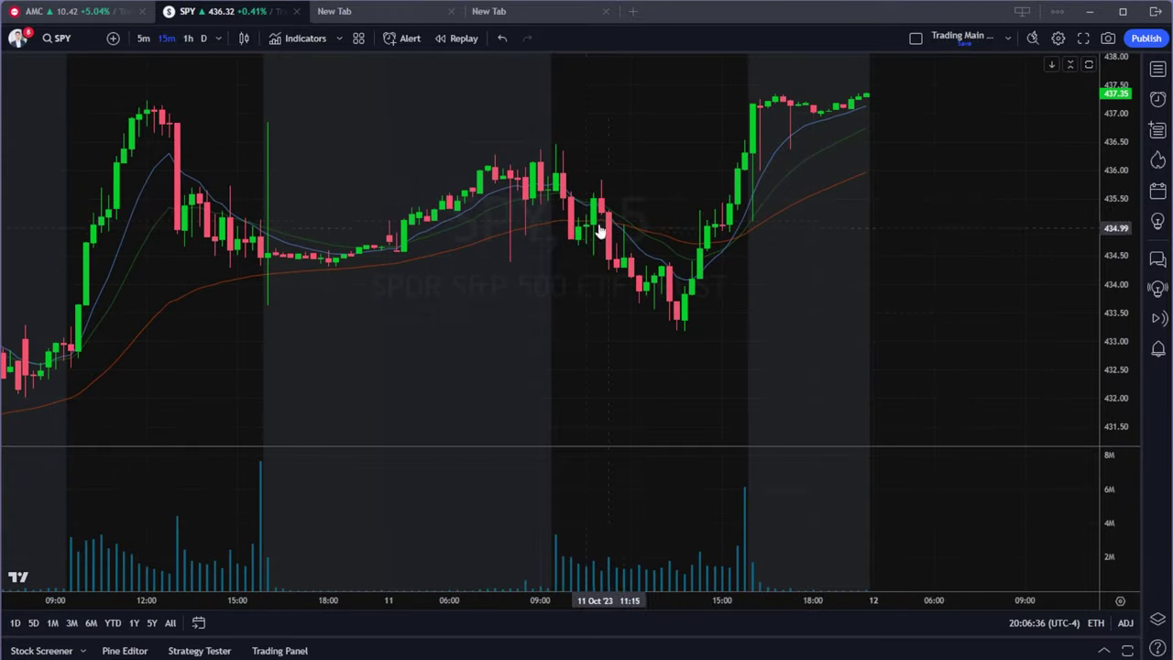
scroll(640, 243, down, 2)
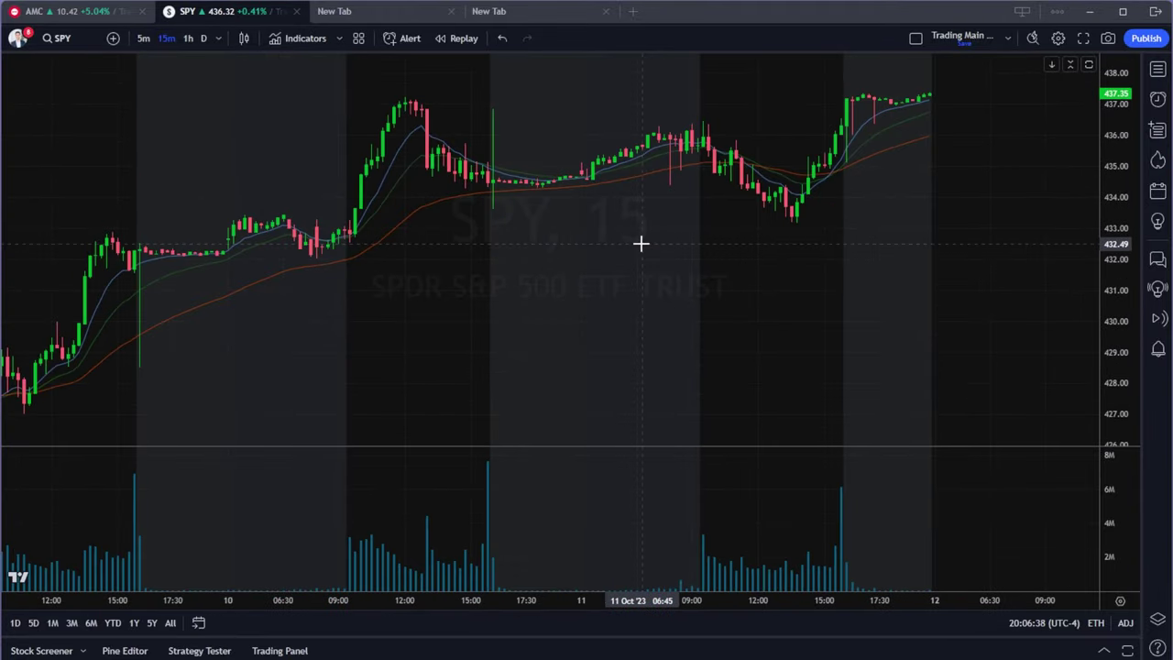
scroll(641, 243, down, 1)
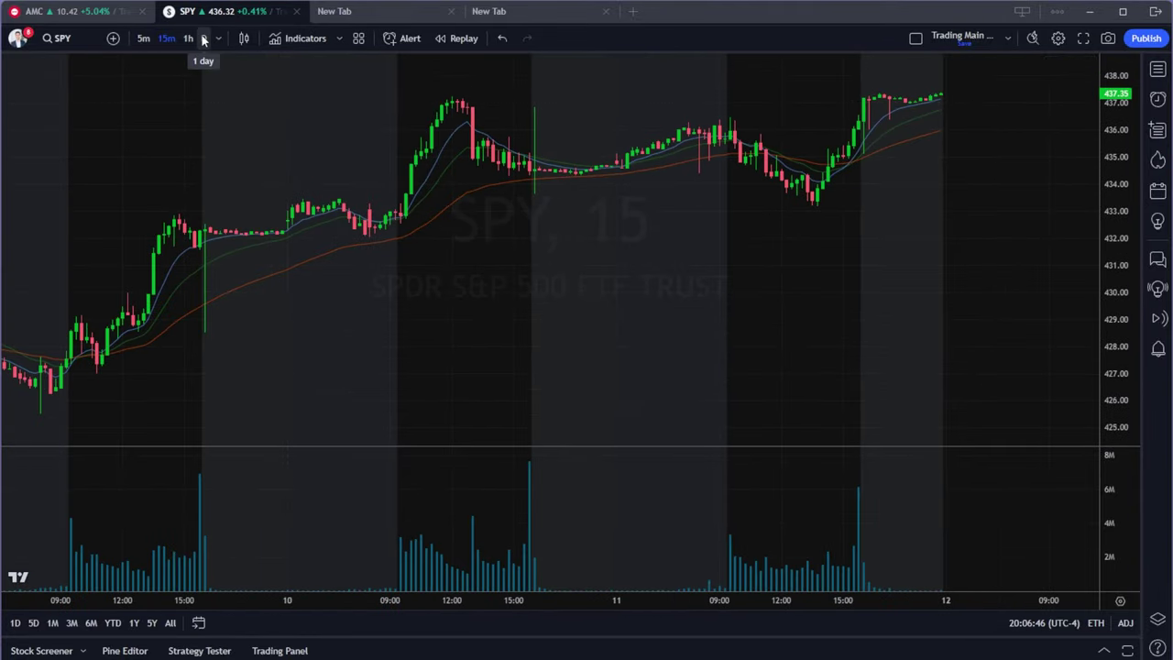
click(203, 38)
scroll(725, 210, down, 1)
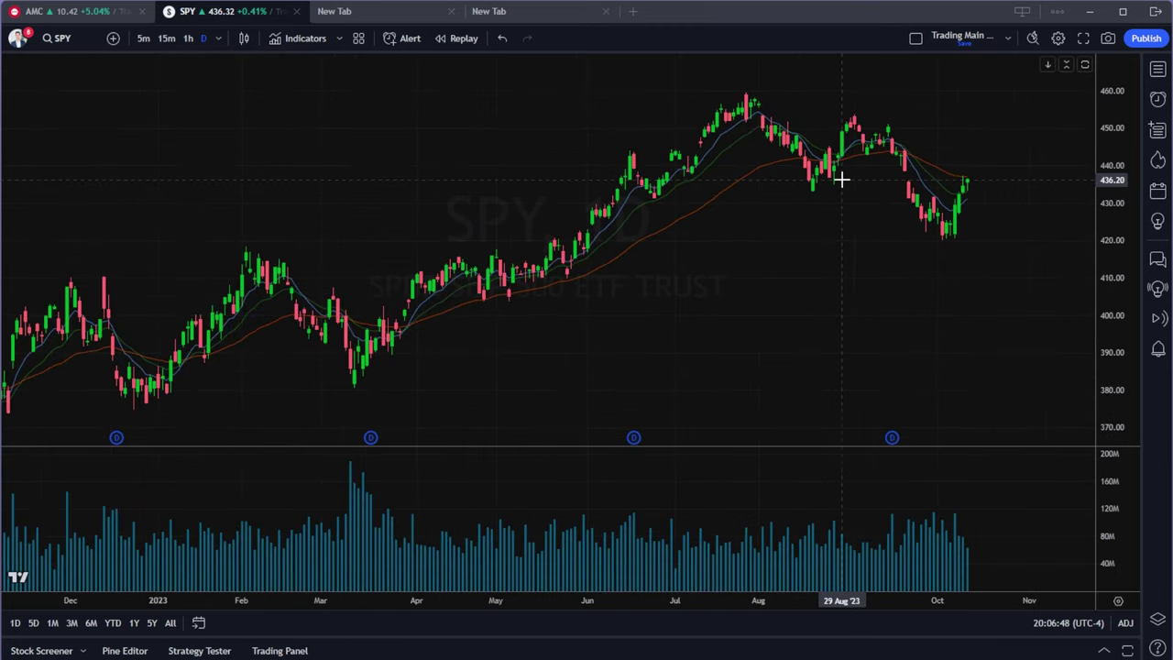
Step: Switch the SPY chart back to 5-minute bars and review the indicators list
right_click(700, 264)
click(752, 199)
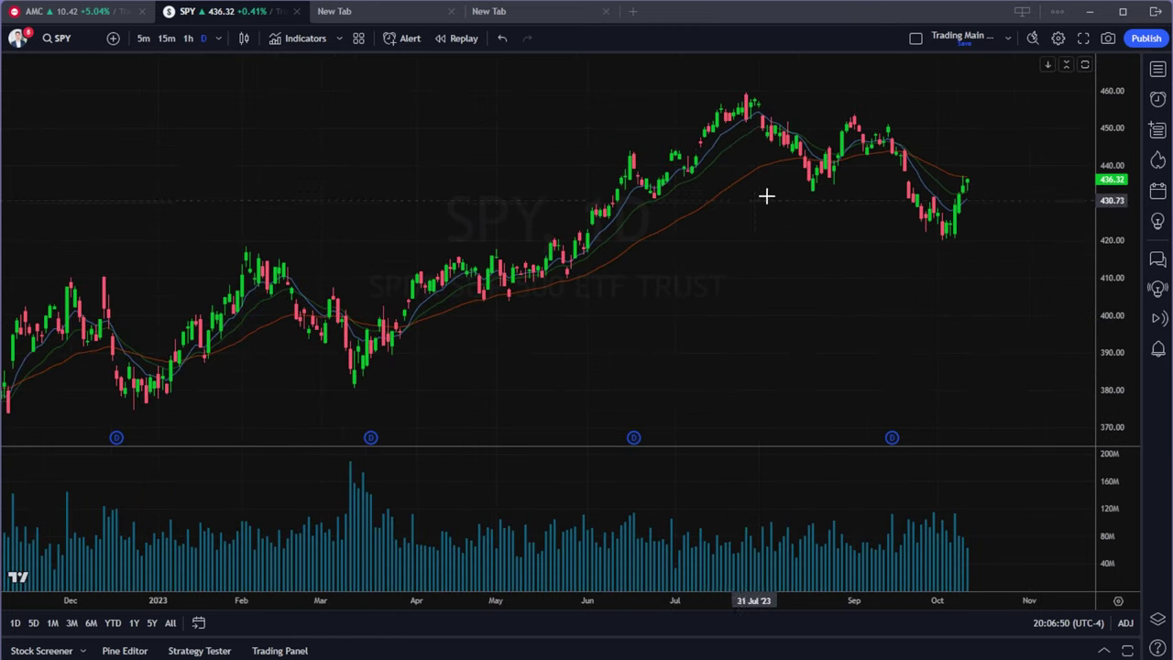
scroll(785, 147, down, 1)
scroll(794, 142, up, 2)
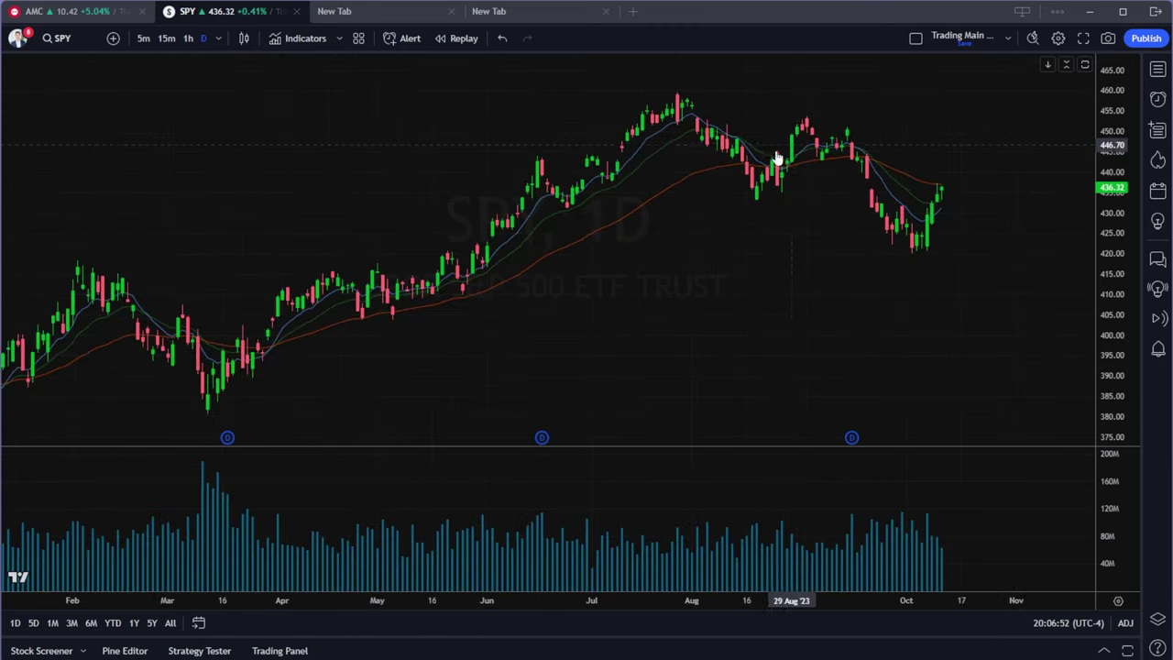
click(141, 41)
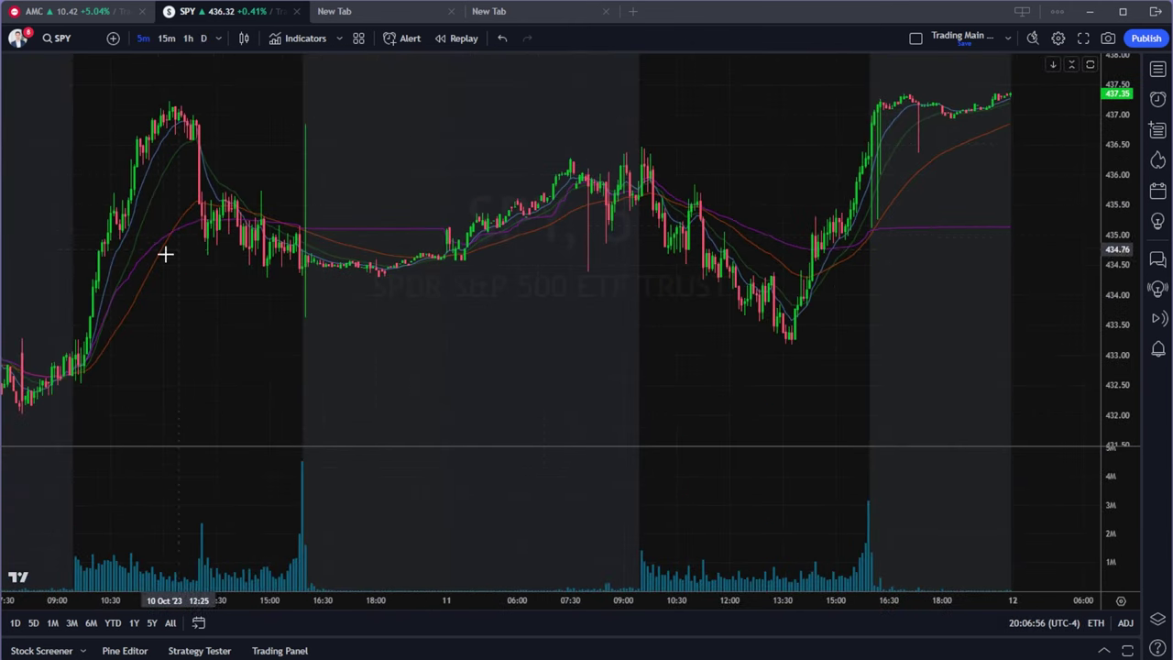
click(300, 41)
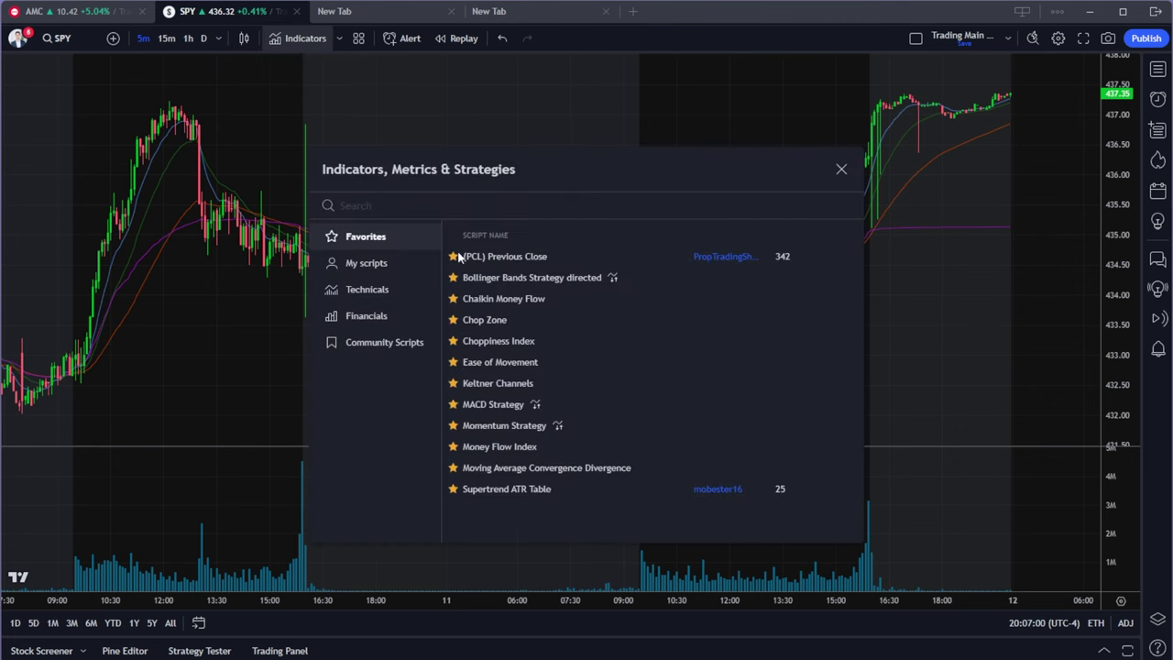
click(842, 170)
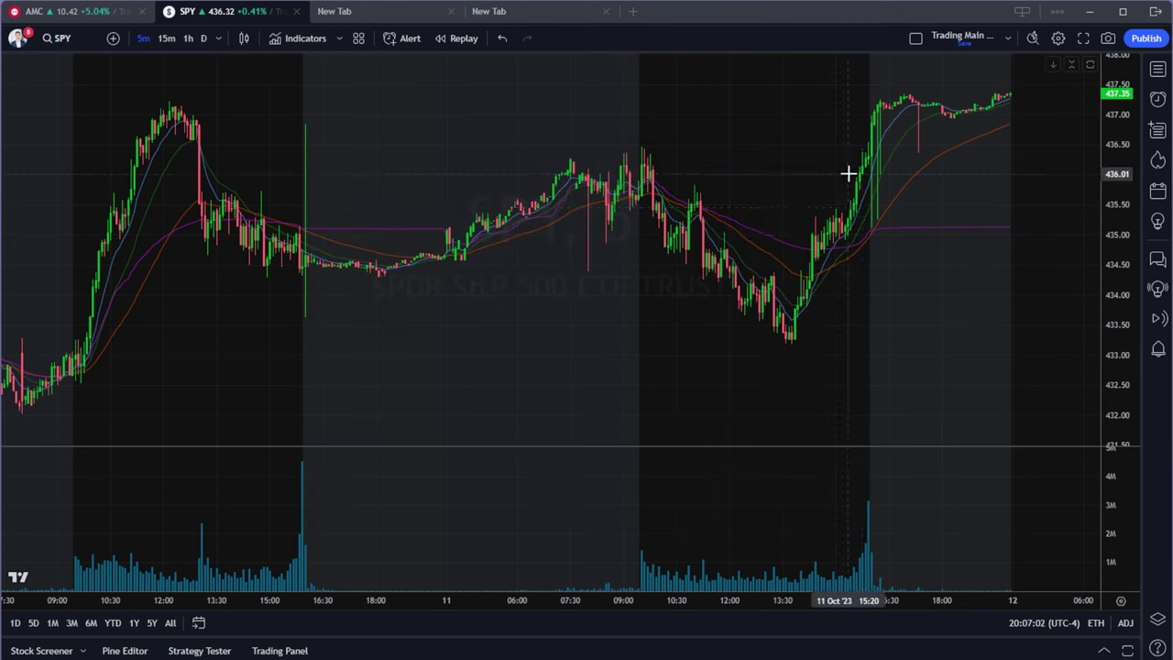
Step: Reopen the VWAP settings, then highlight the Best Retail Broker and Stock Scanner description lines
right_click(919, 242)
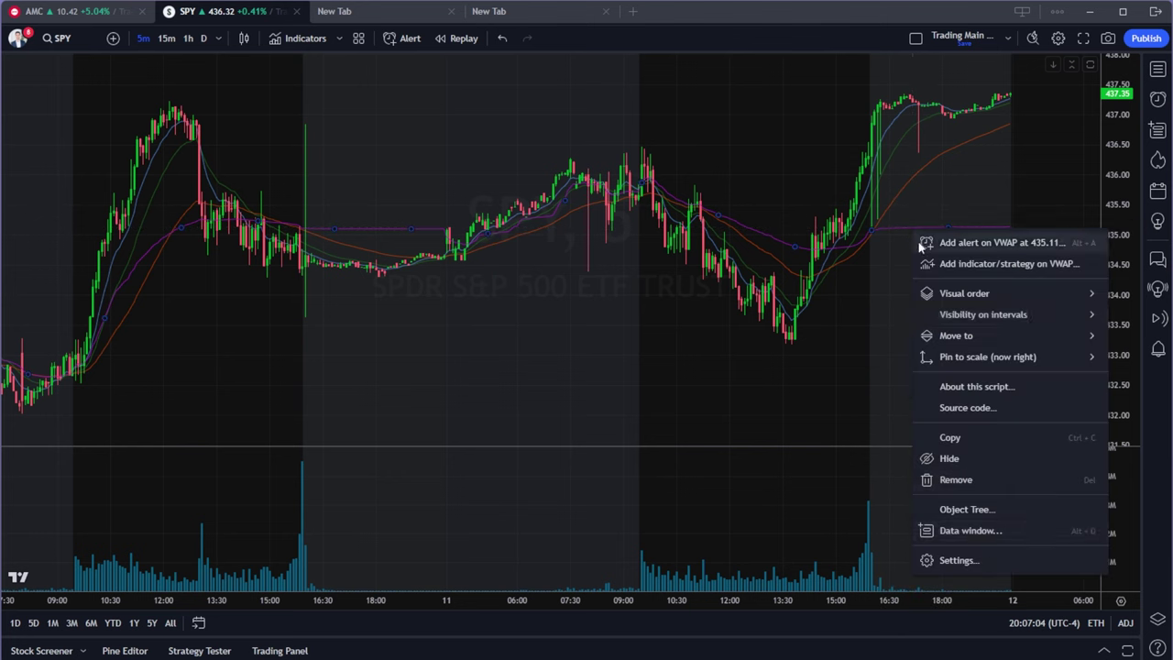
click(981, 560)
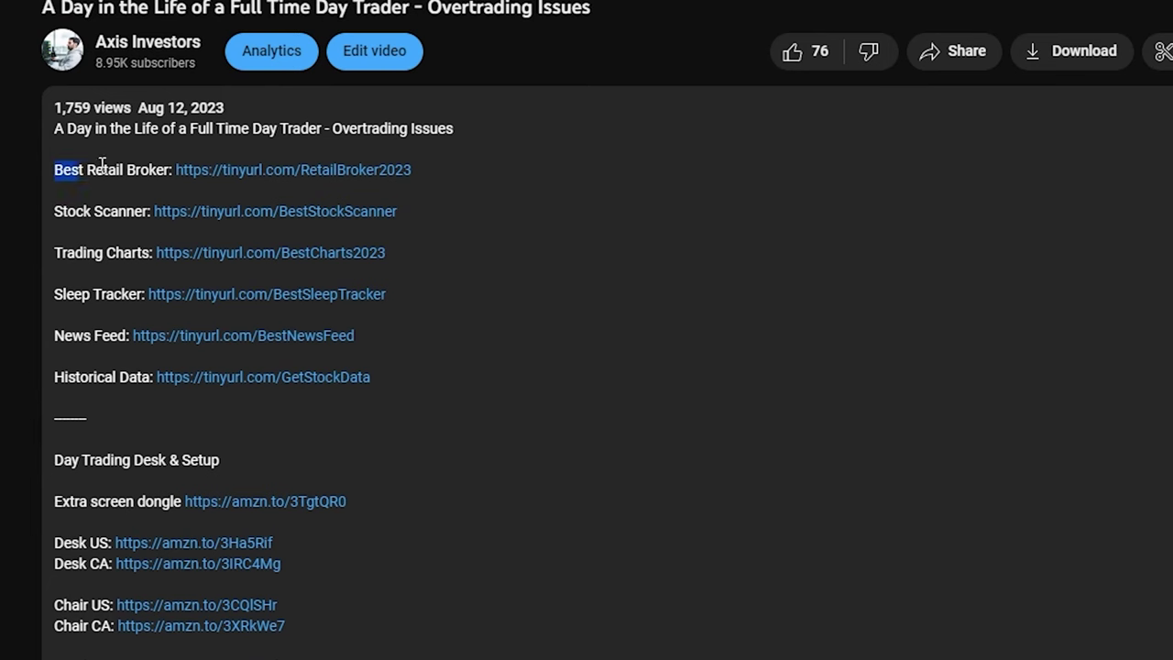
drag(103, 164, 415, 175)
drag(60, 217, 381, 218)
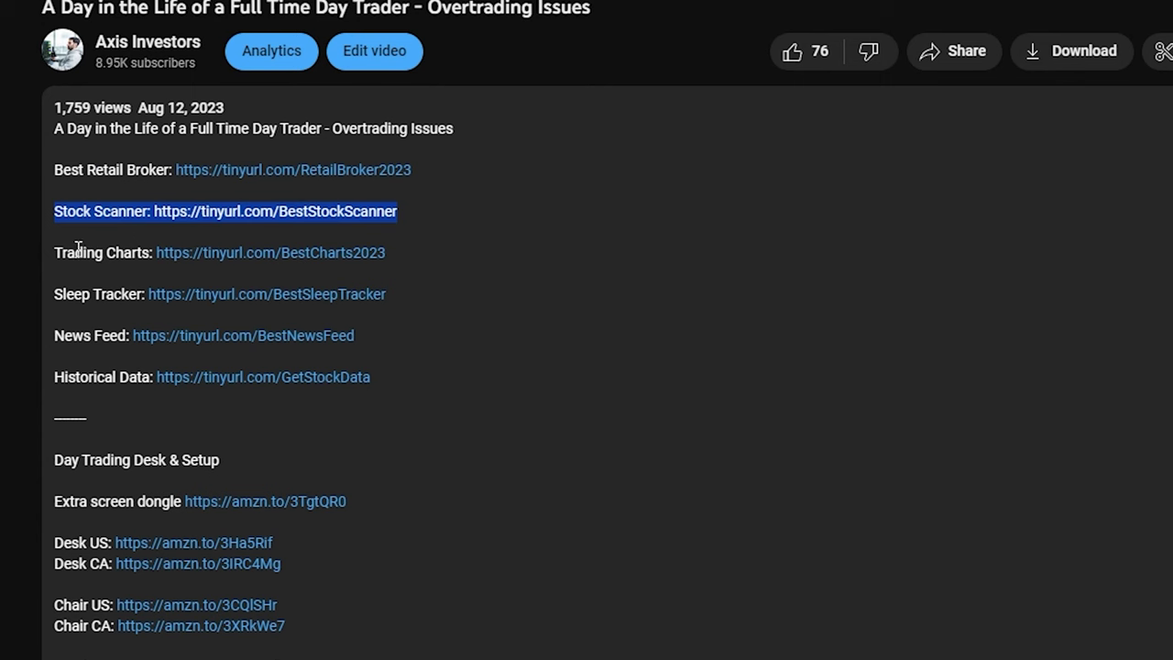
drag(62, 254, 396, 270)
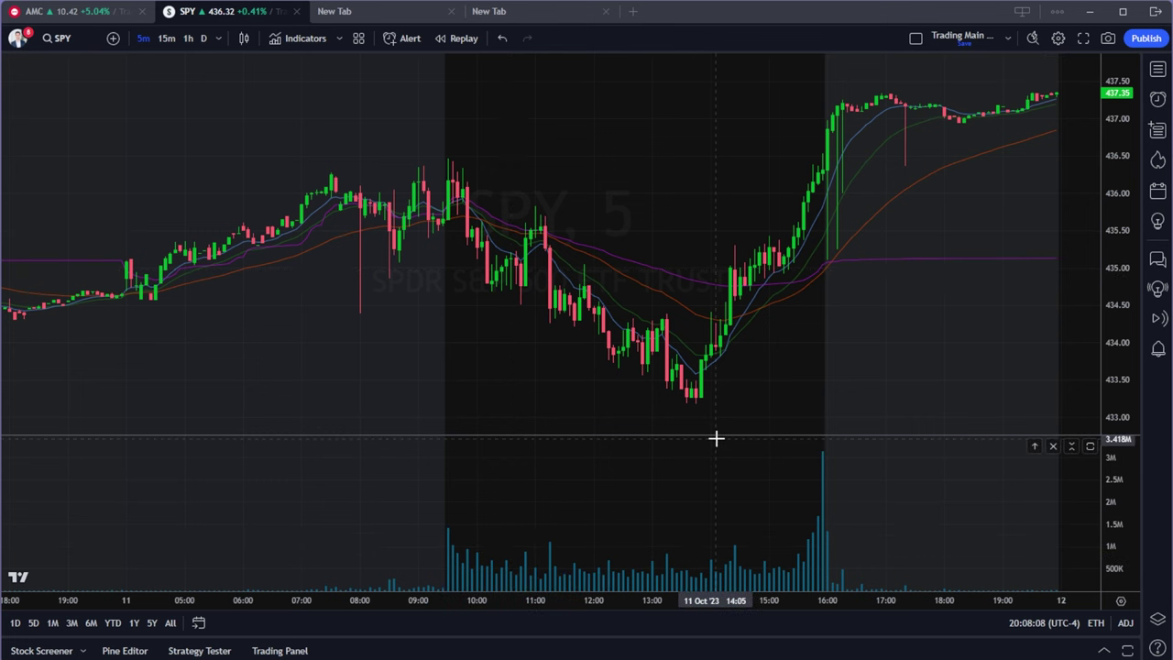
Step: Return to the SPY chart and zoom out to several days of 5-minute candles
click(138, 13)
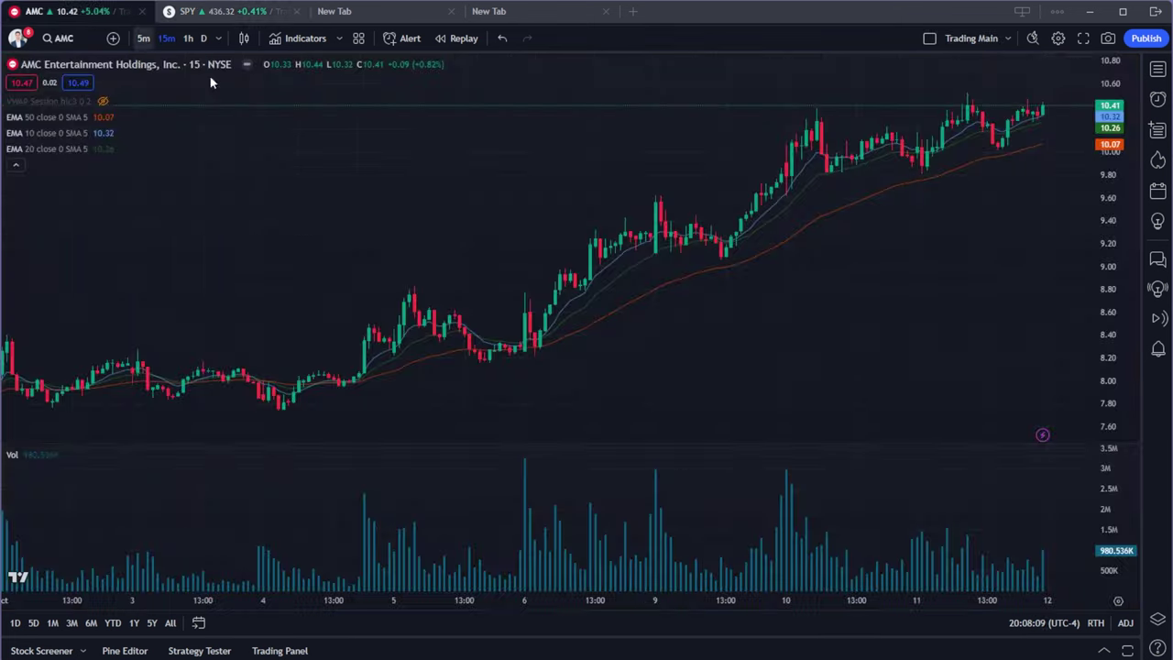
scroll(567, 428, down, 3)
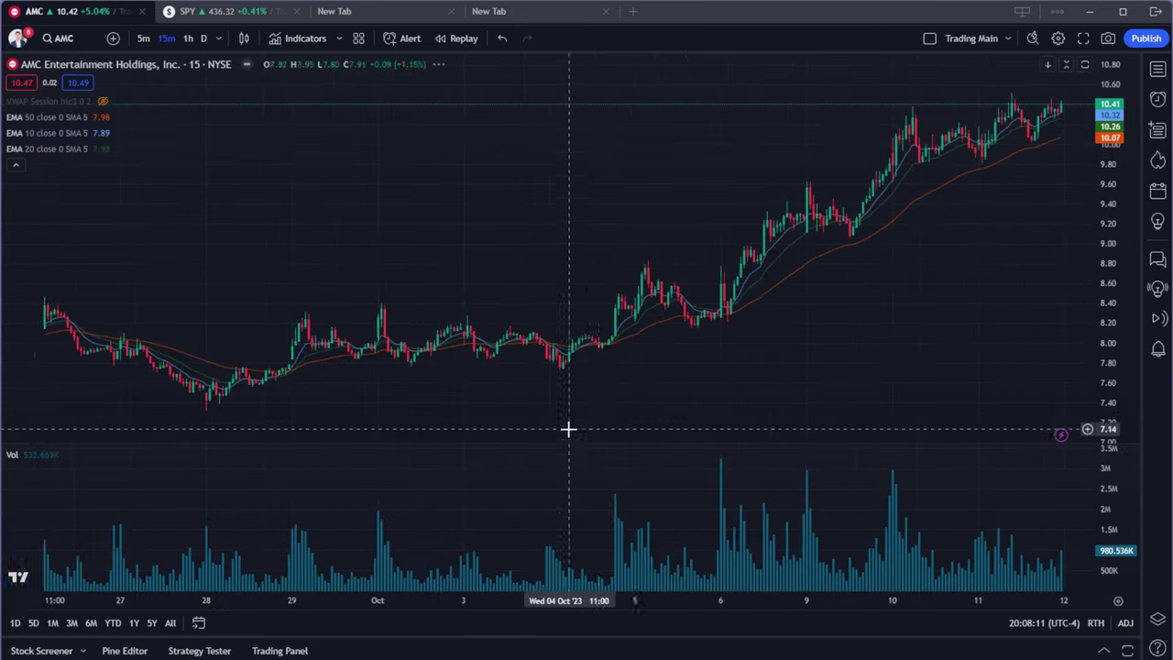
click(192, 18)
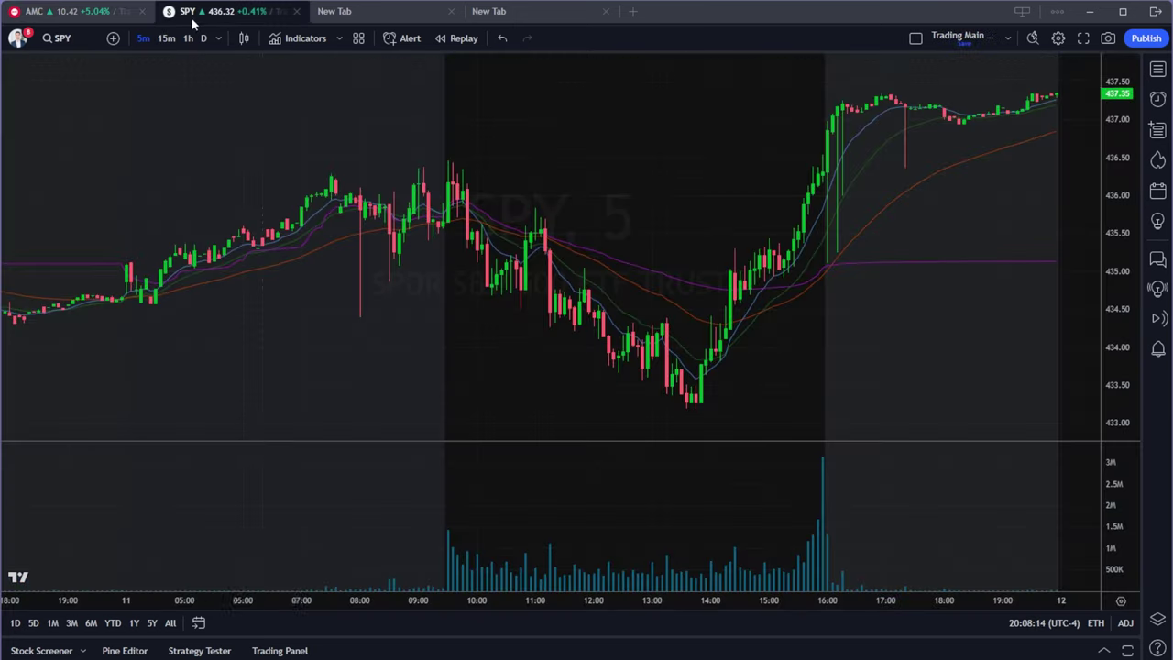
scroll(581, 241, up, 3)
scroll(393, 336, down, 3)
scroll(496, 421, left, 1)
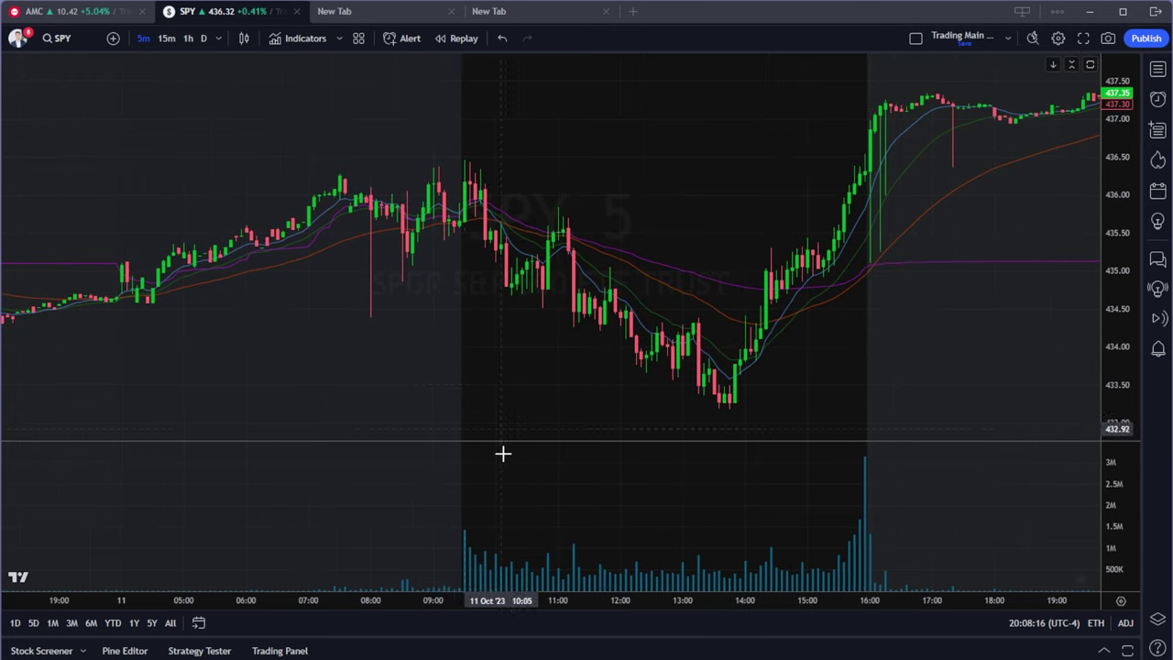
Step: Move the Volume indicator into the price pane
right_click(466, 548)
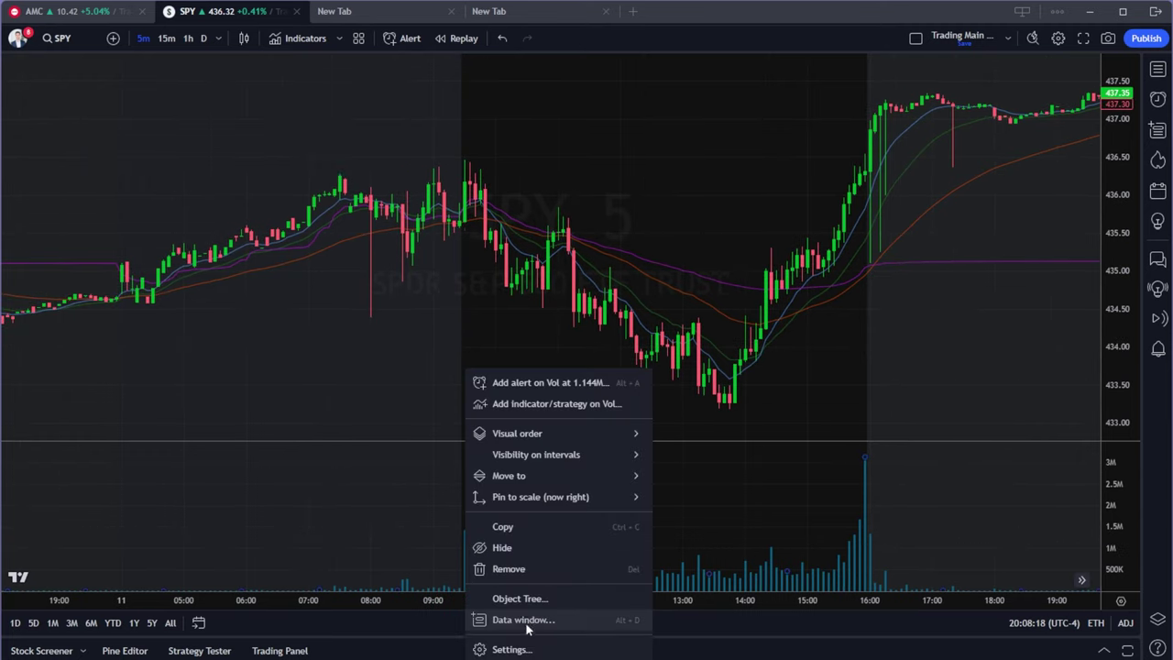
click(836, 411)
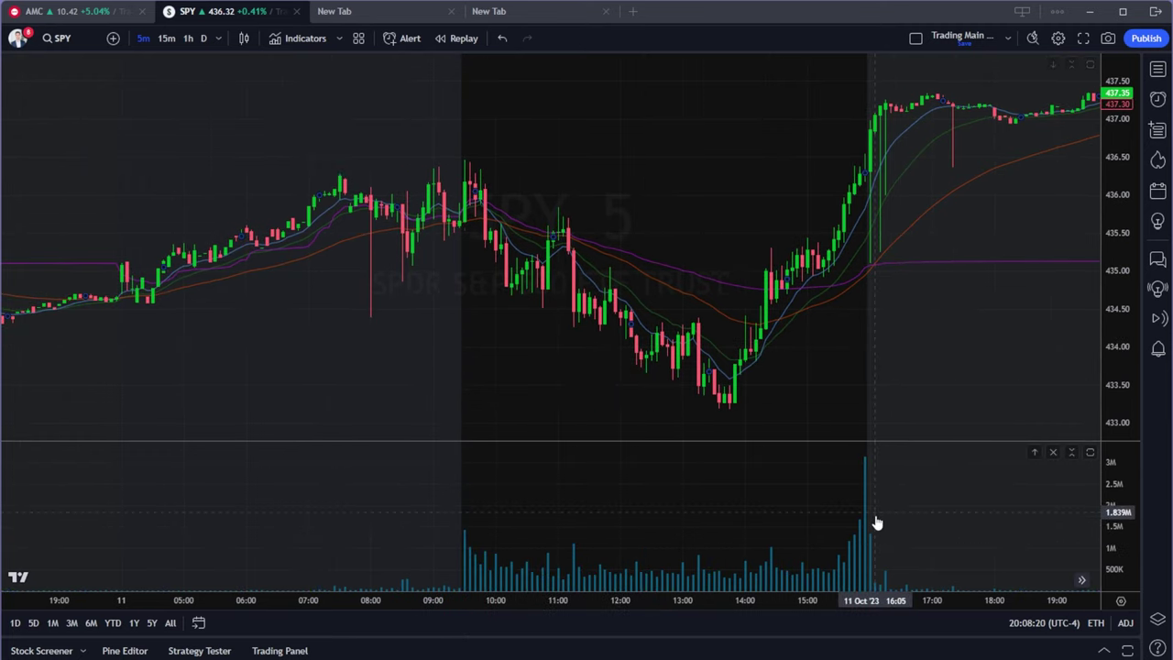
right_click(852, 556)
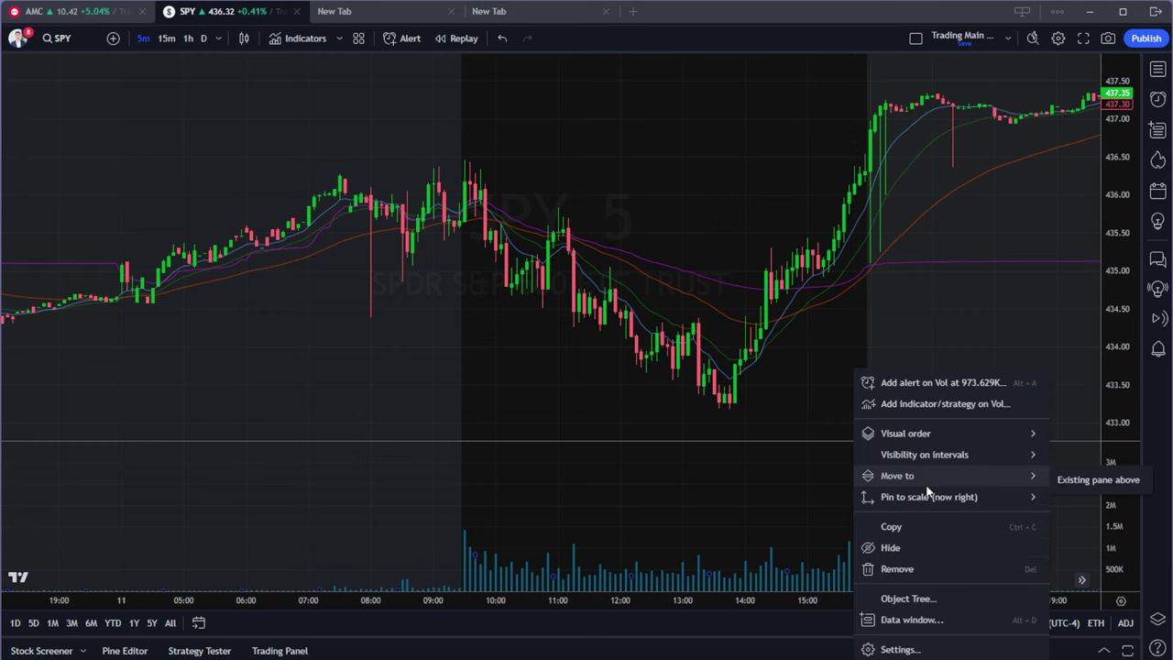
click(1077, 491)
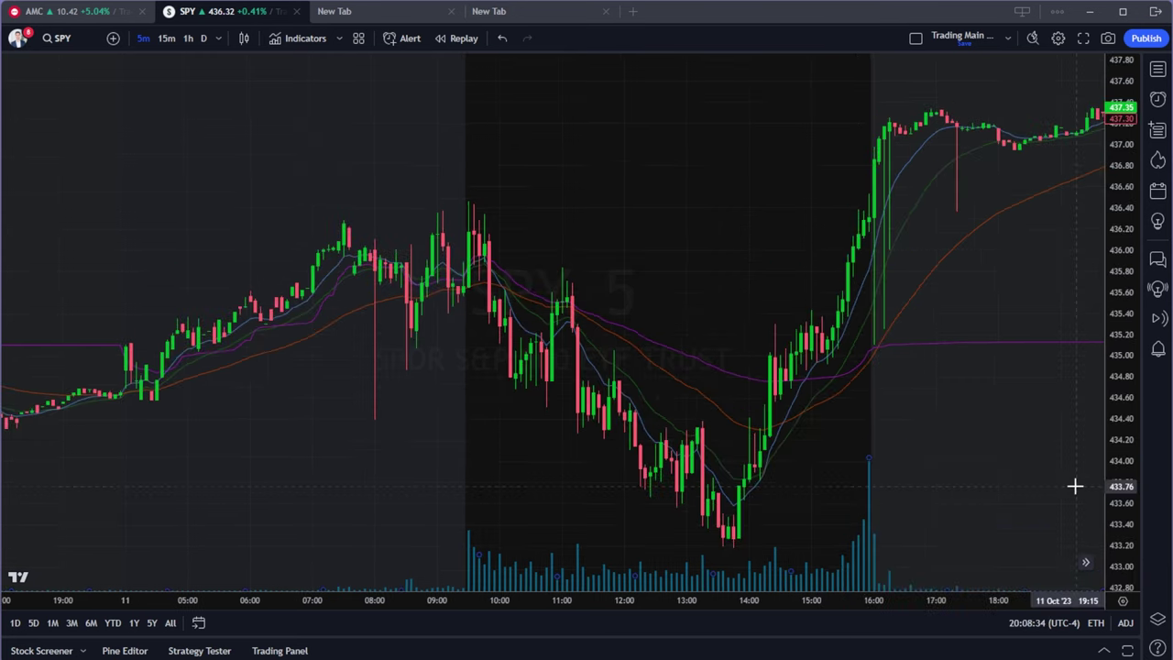
scroll(642, 550, down, 2)
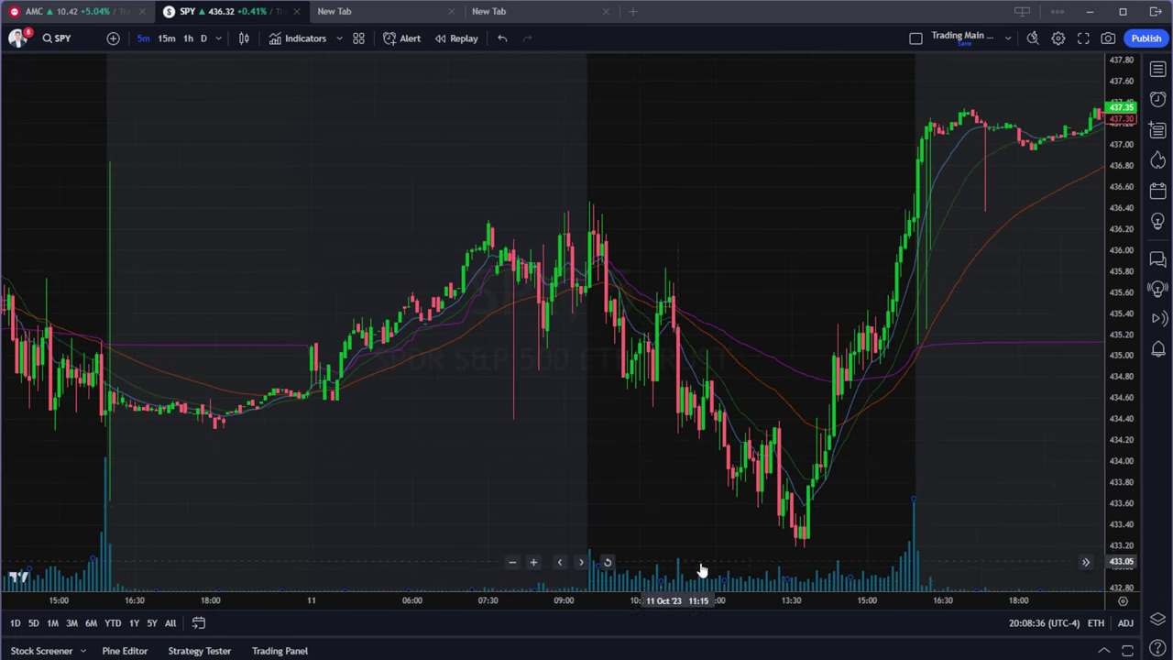
Step: Move Volume back into its own pane below the price chart
right_click(901, 572)
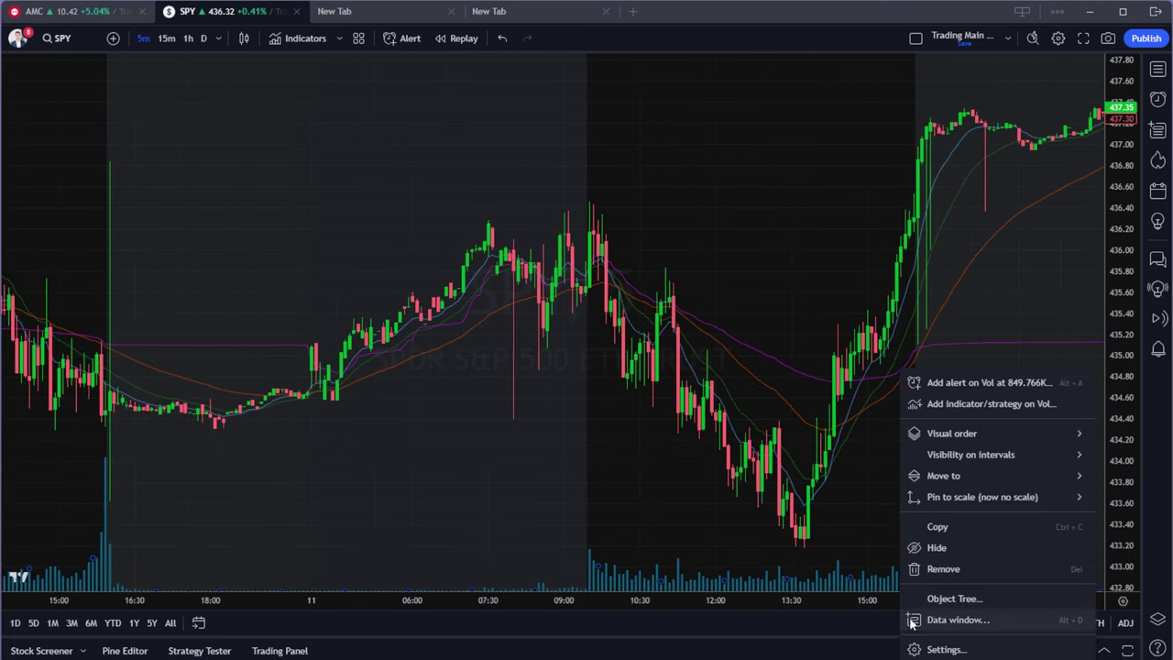
mouse_move(978, 484)
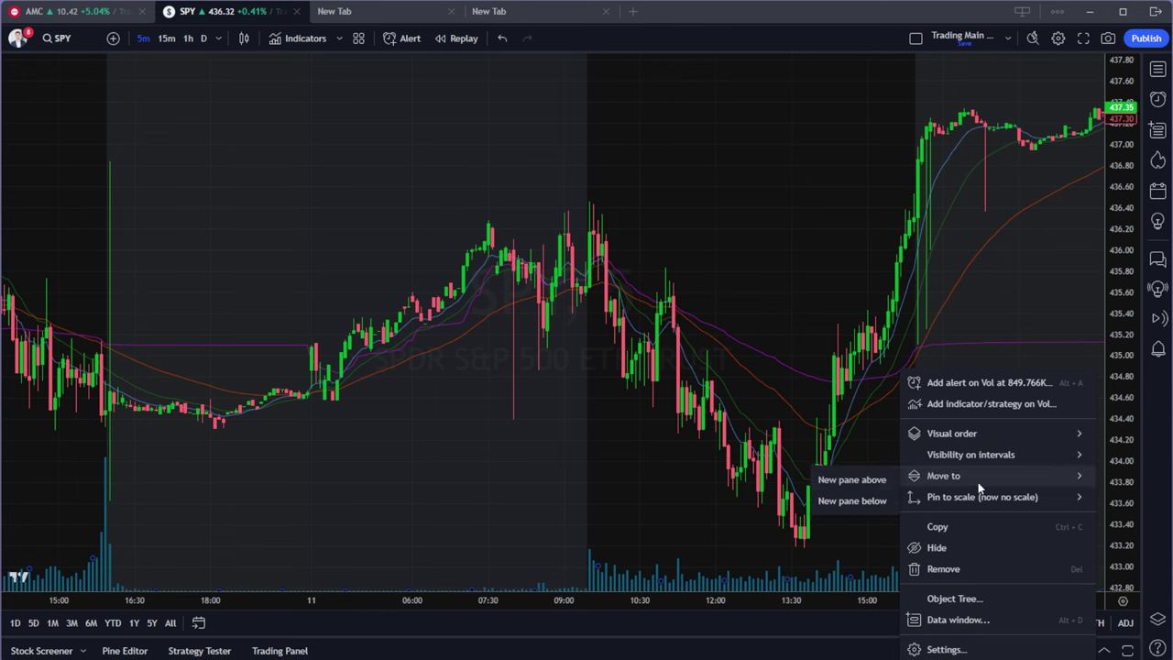
click(844, 502)
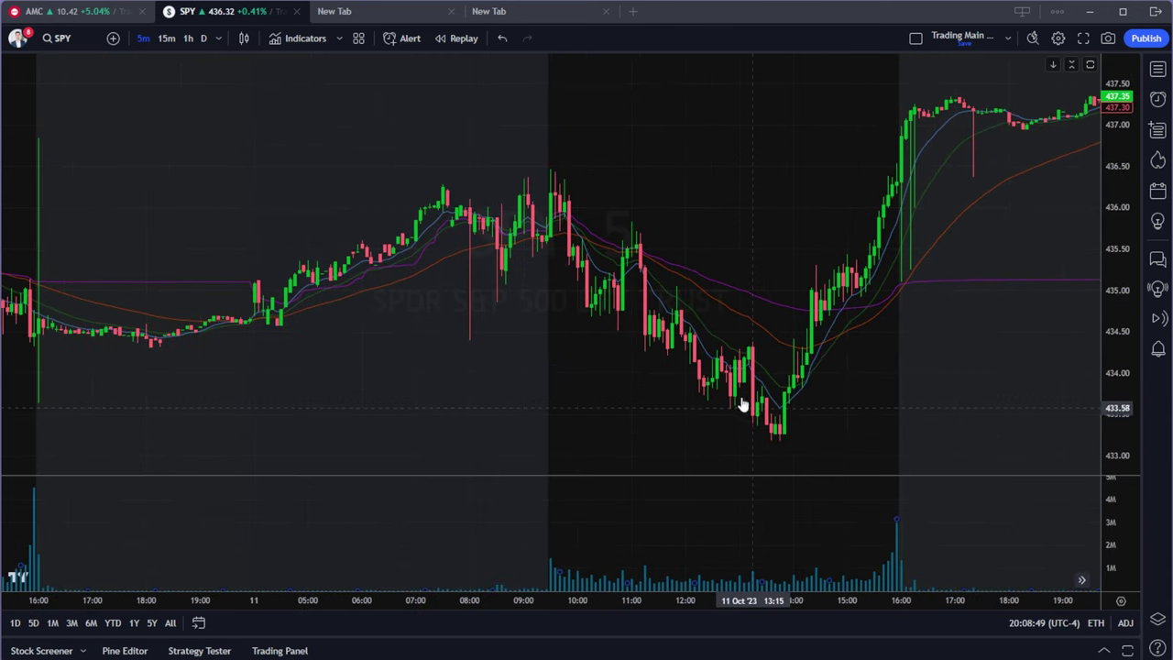
scroll(751, 415, down, 5)
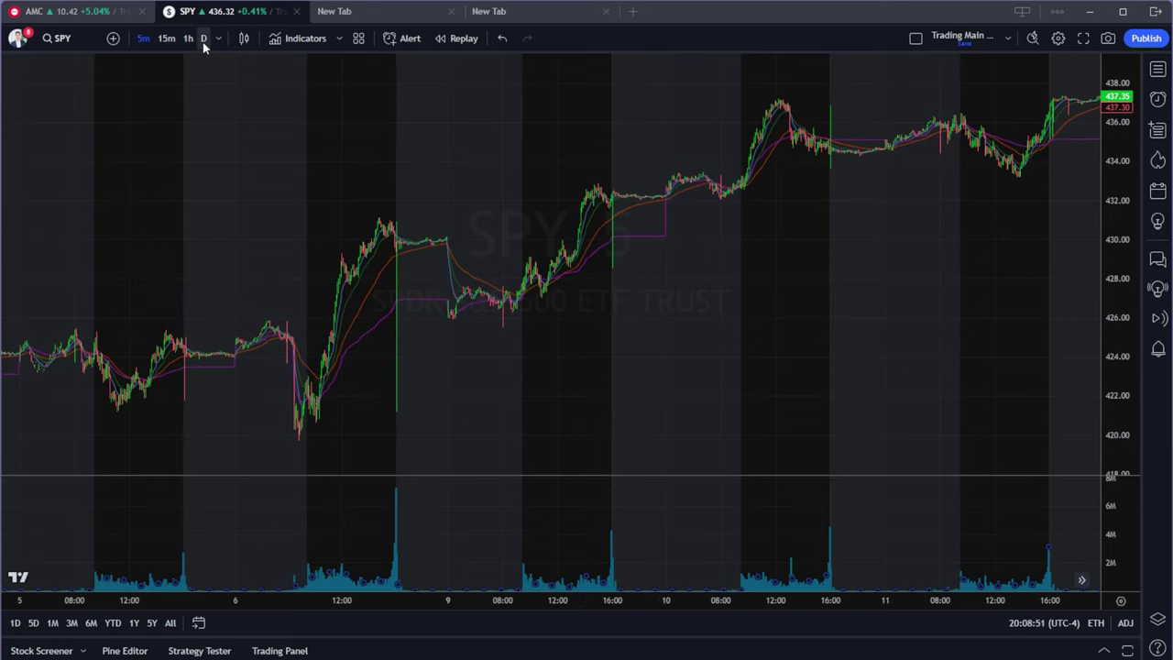
Step: Switch SPY to daily candles, use a 2x2 layout, and maximize the SPY daily pane
click(203, 41)
click(915, 42)
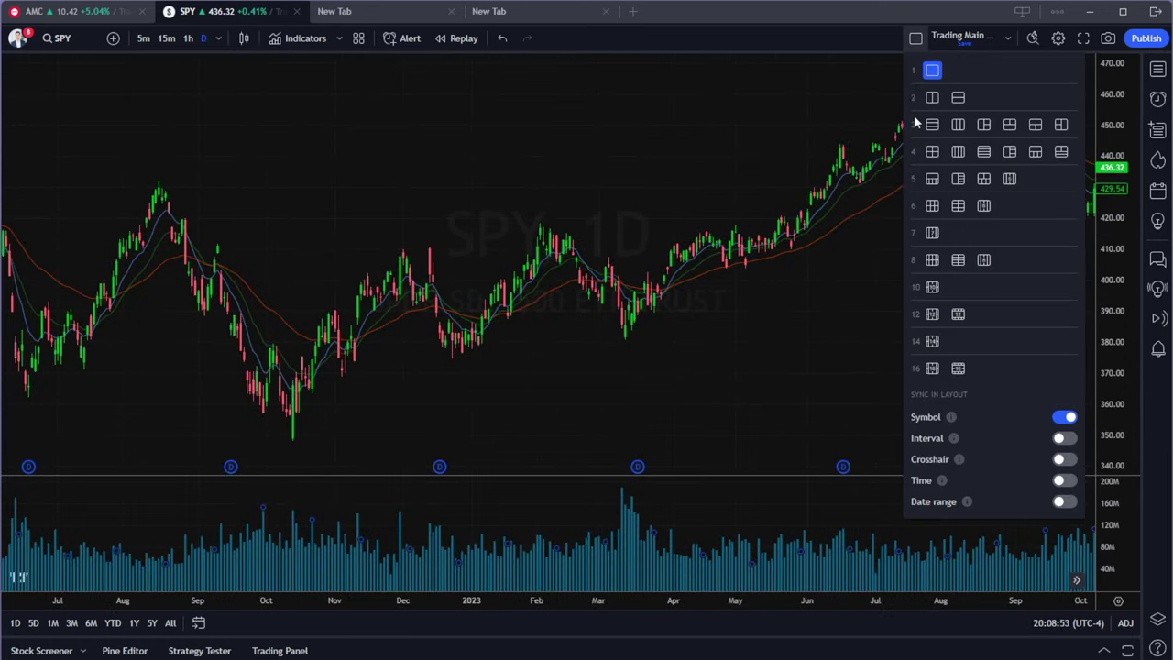
click(930, 149)
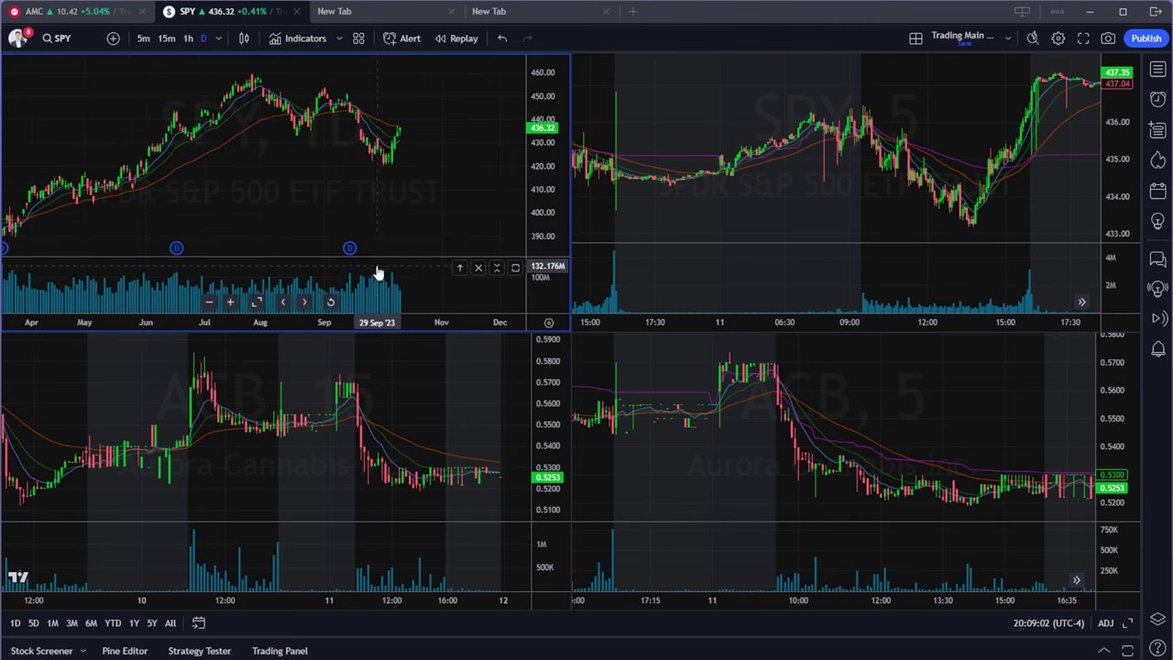
key(alt+Return)
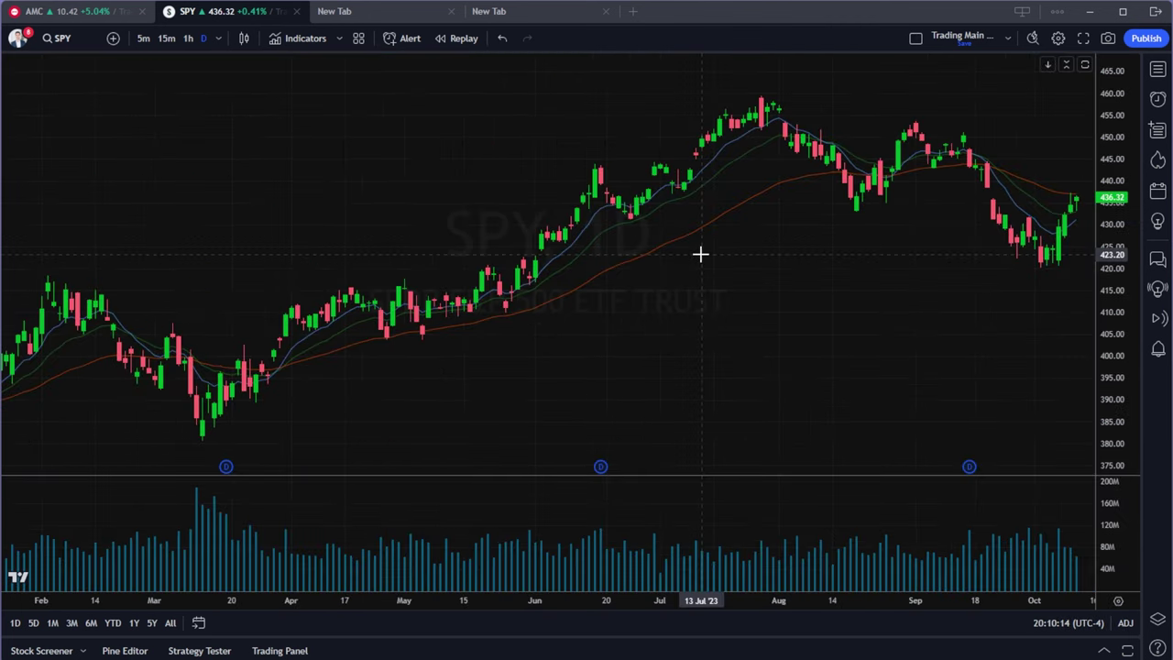
right_click(701, 254)
Step: In Scales settings, leave Currency and Unit and the A/L scale-mode buttons Always invisible
click(744, 583)
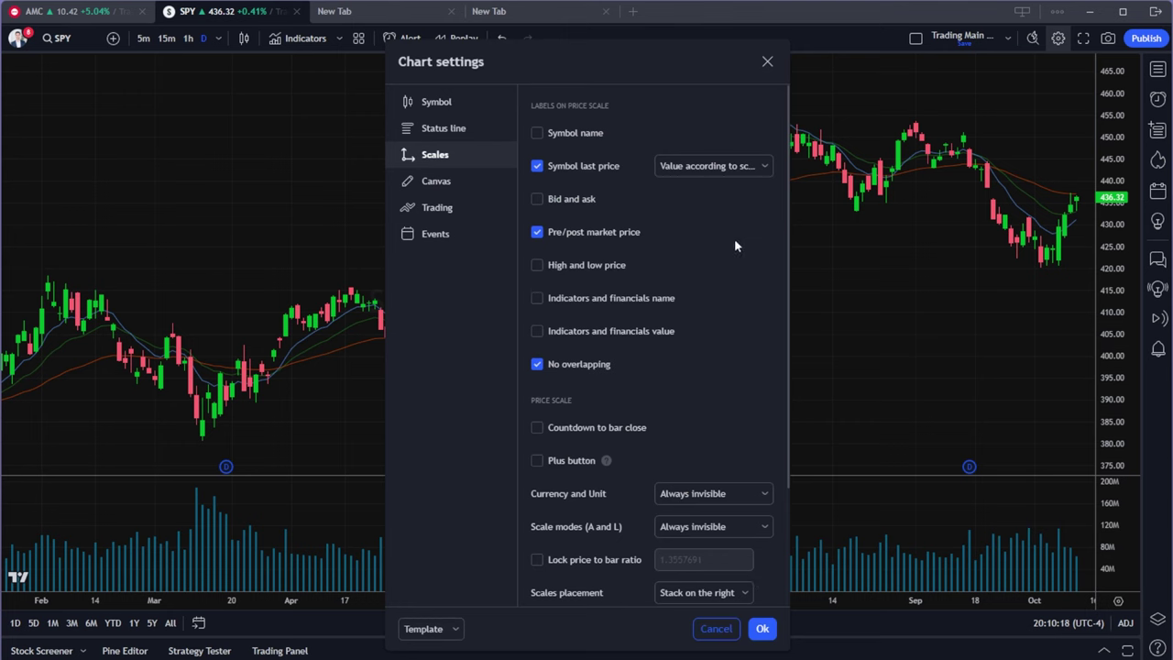
scroll(733, 238, down, 3)
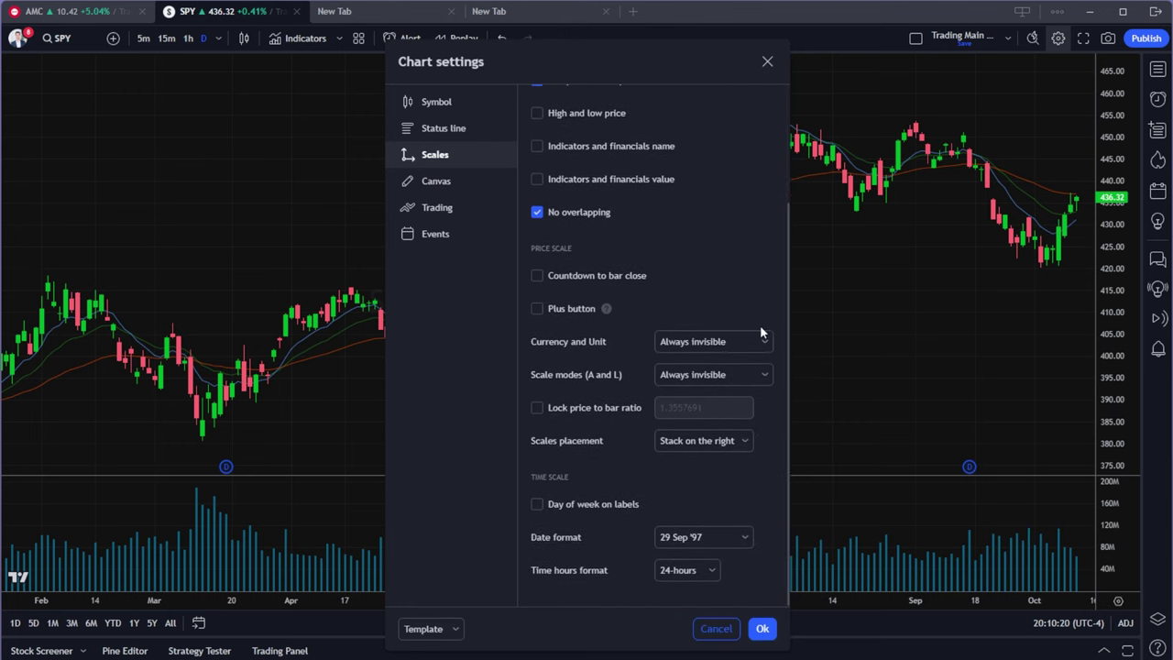
click(766, 342)
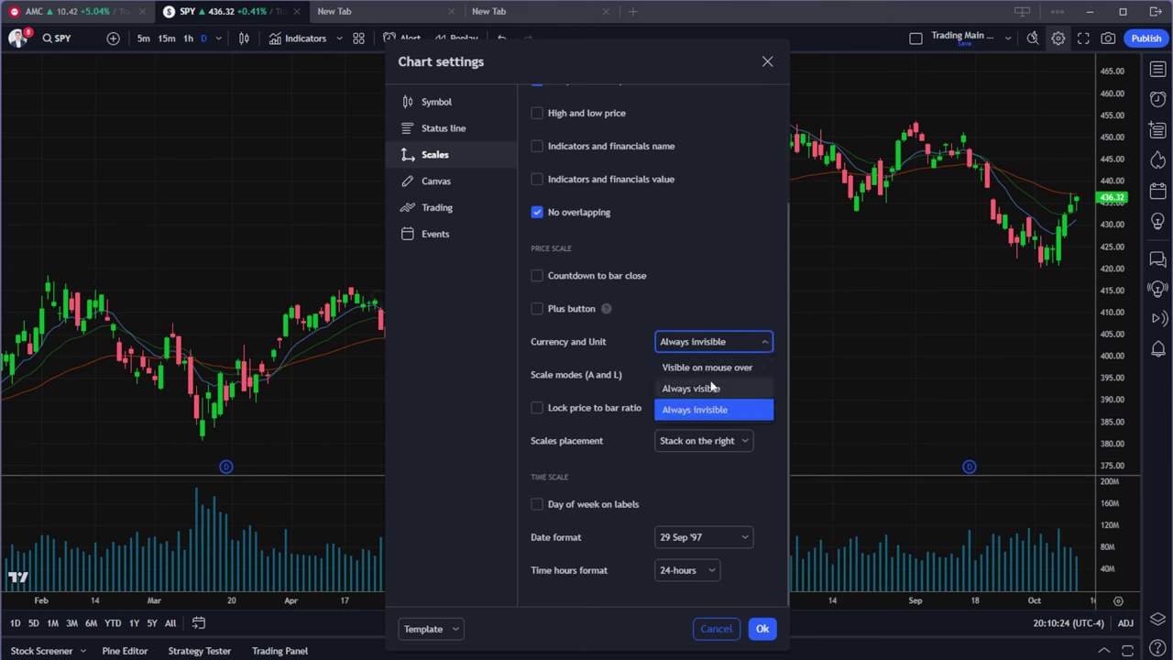
click(705, 388)
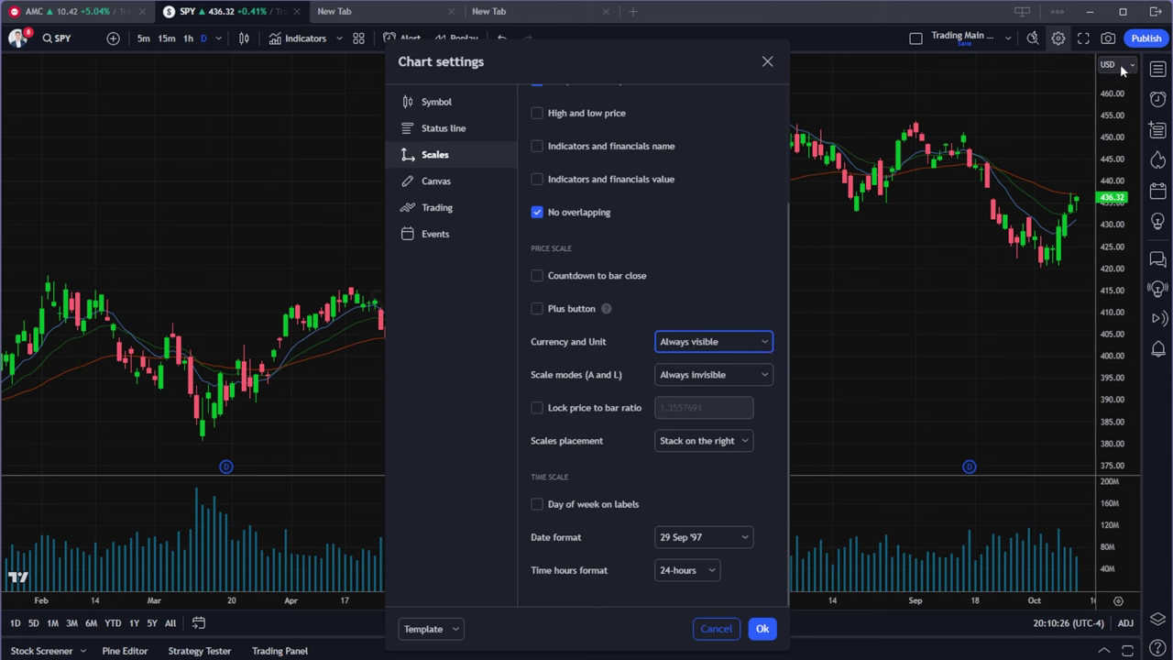
click(720, 348)
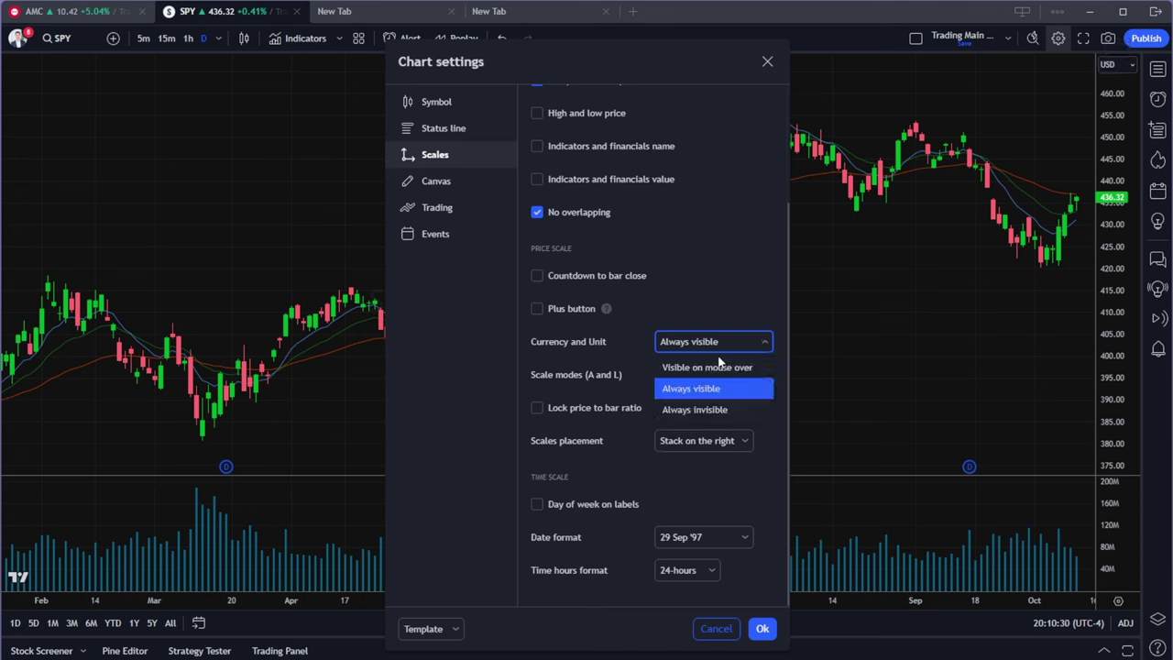
click(705, 411)
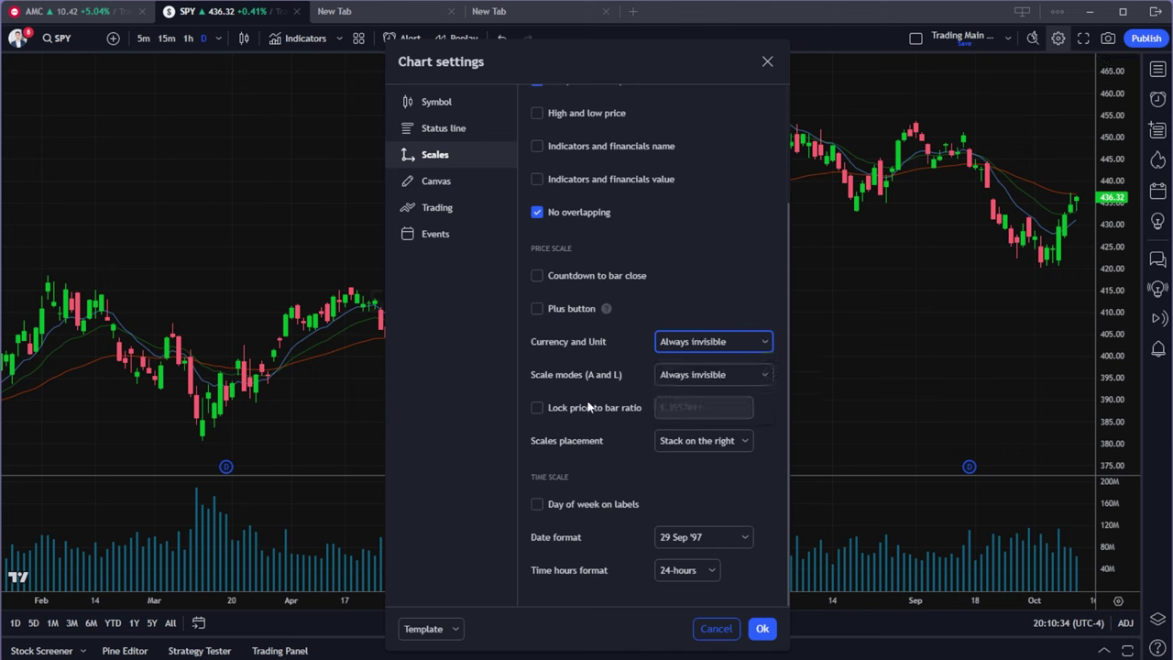
click(734, 375)
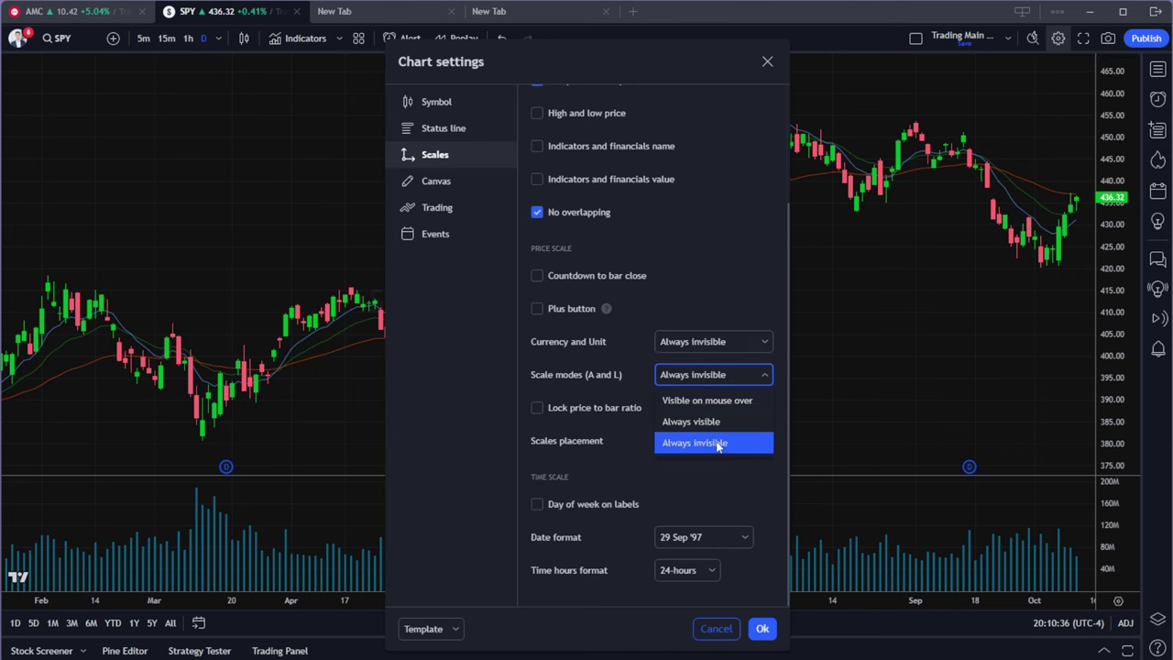
click(708, 421)
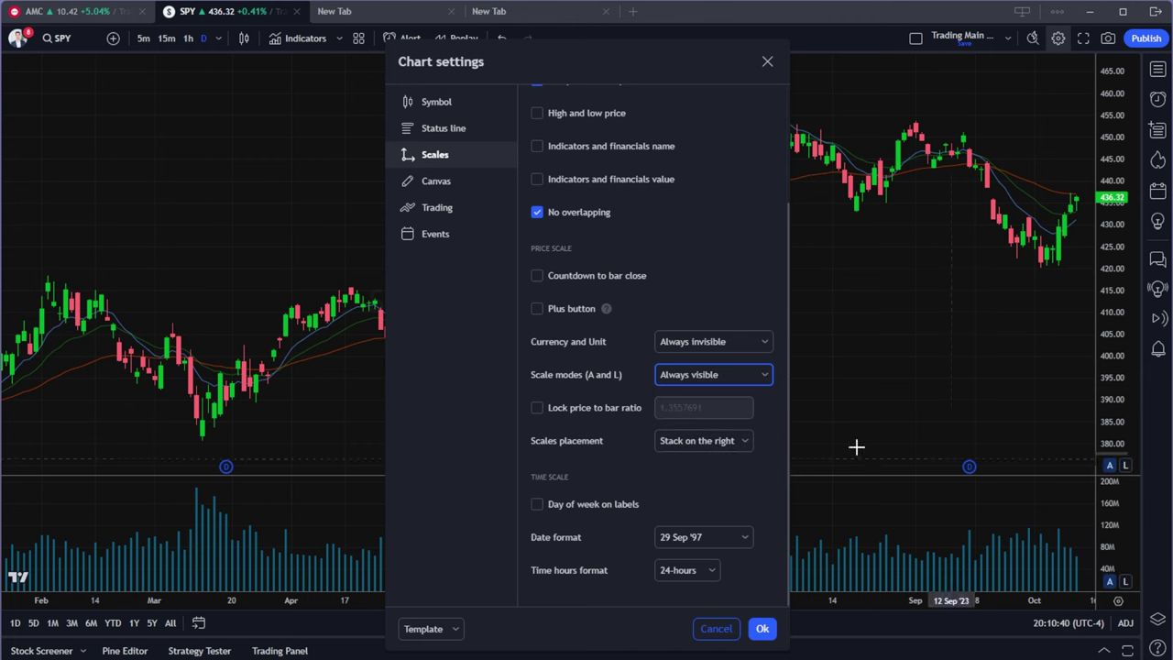
click(708, 384)
click(708, 444)
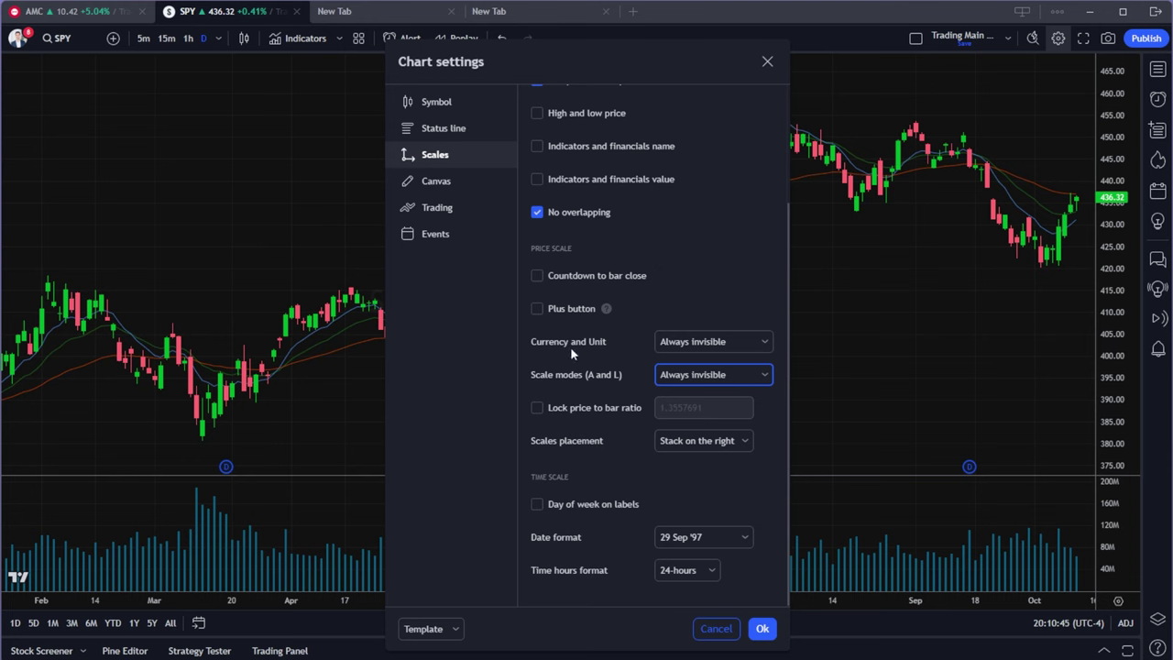
Step: Try a 20% top margin, stretch the price scale, then reset it to full range
click(453, 186)
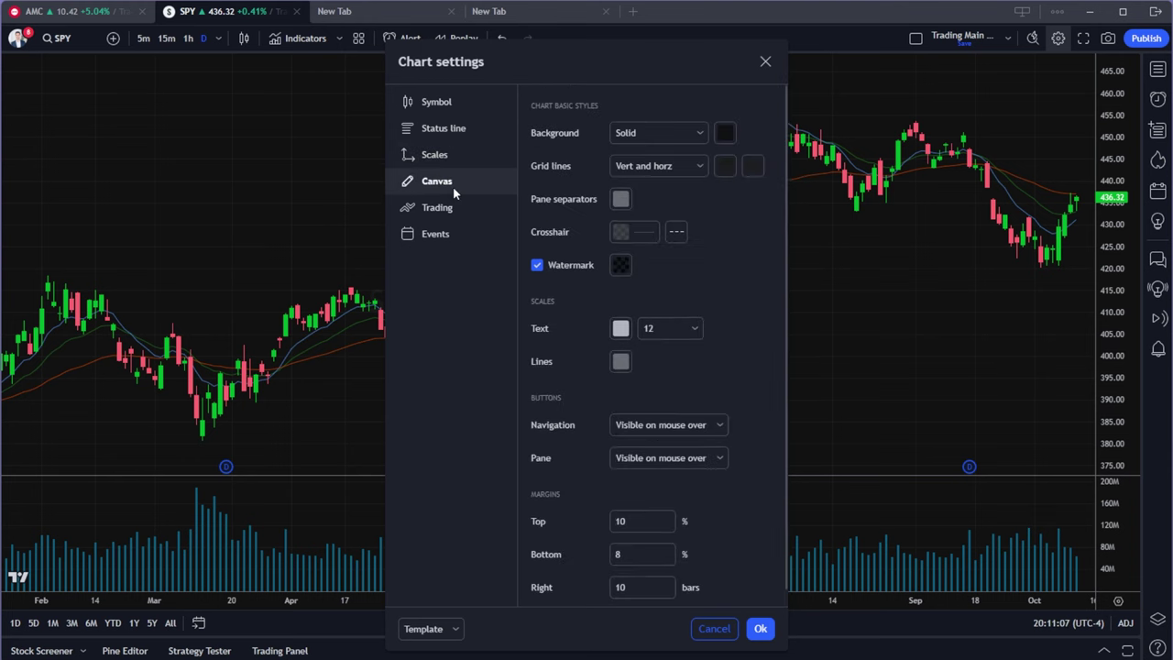
scroll(696, 413, down, 1)
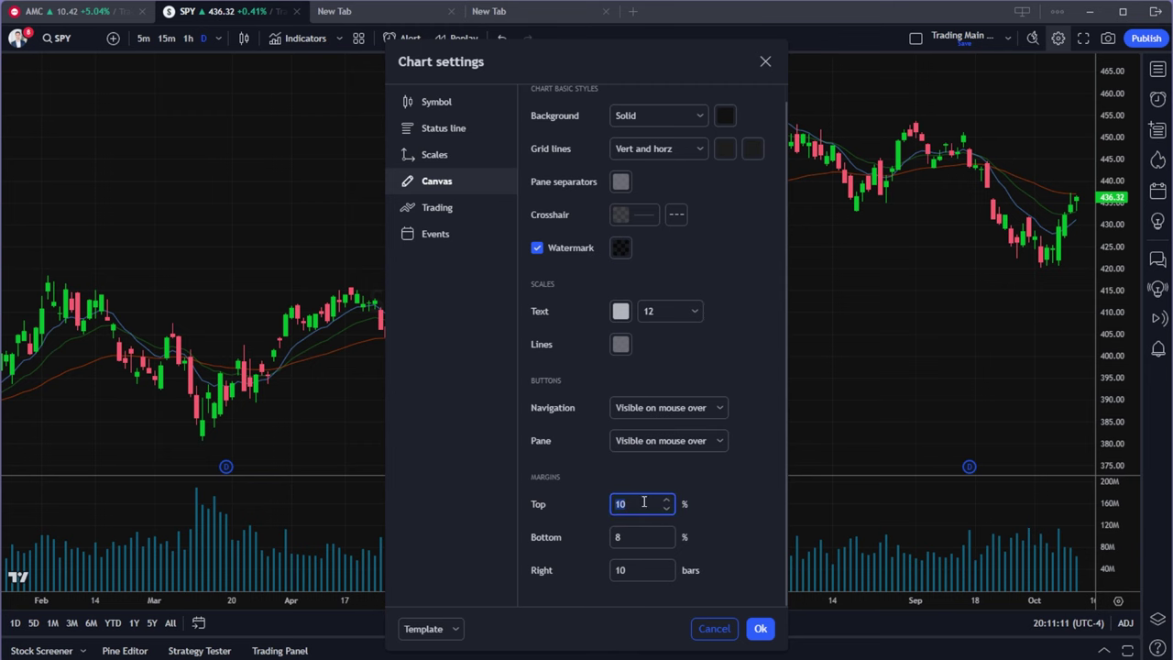
text(20)
click(761, 628)
scroll(974, 183, down, 3)
scroll(938, 251, up, 4)
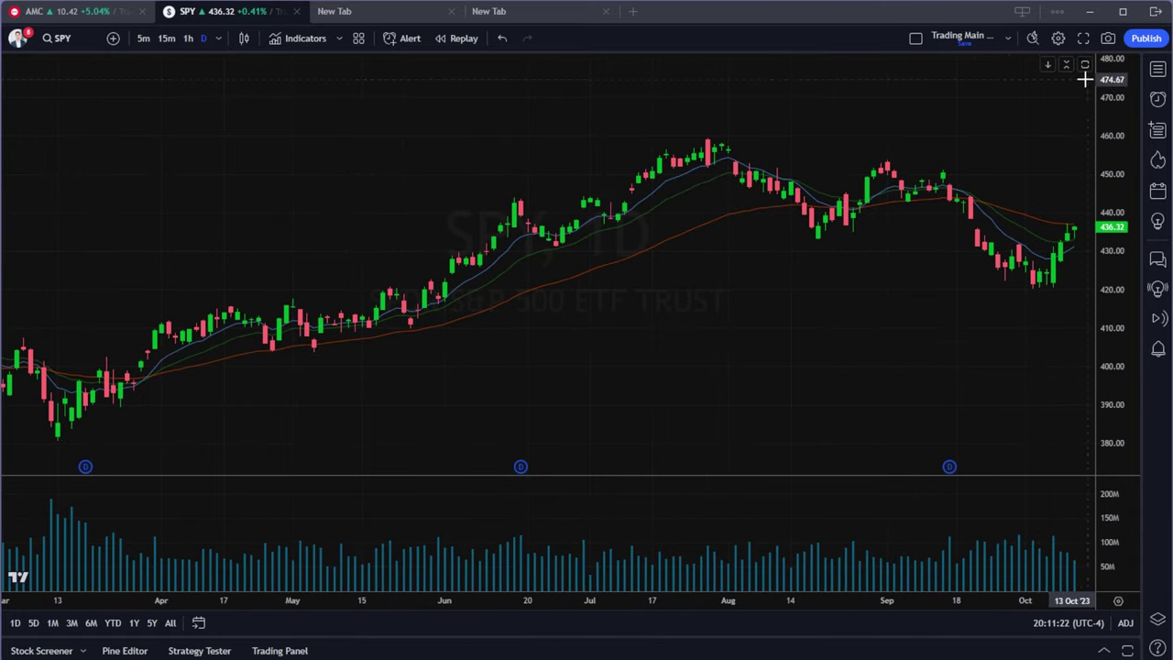
drag(1116, 88, 1114, 293)
drag(1019, 298, 1019, 287)
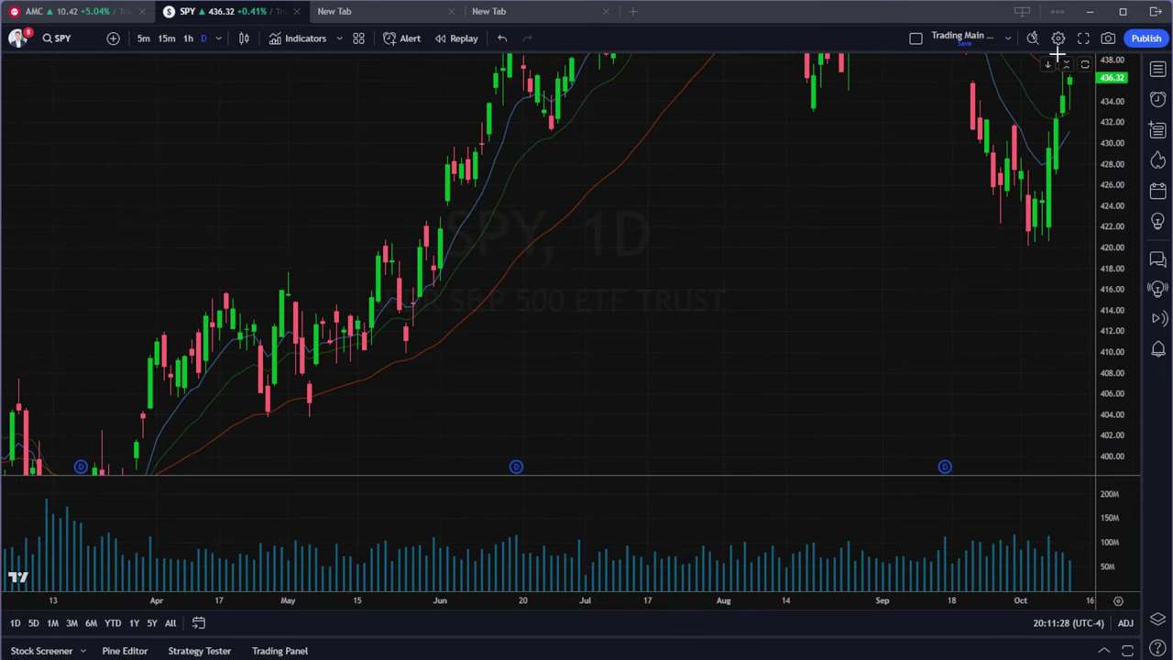
double_click(1119, 142)
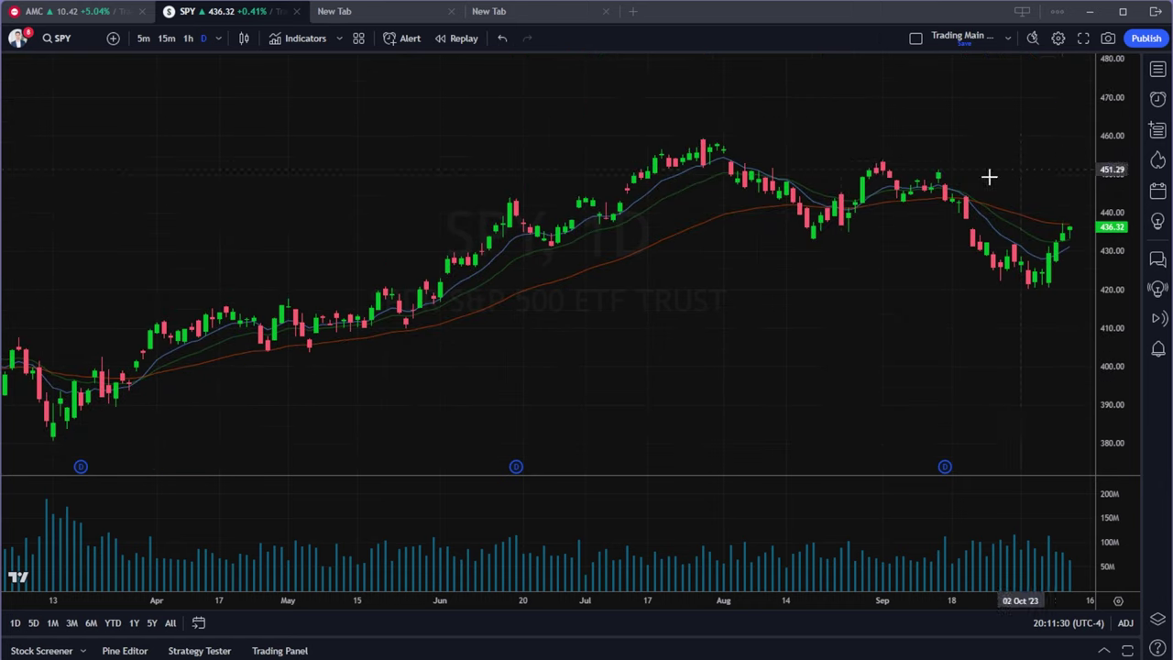
Step: Set chart margins to 10% top, 10% bottom and 5 bars right
right_click(1029, 119)
click(904, 449)
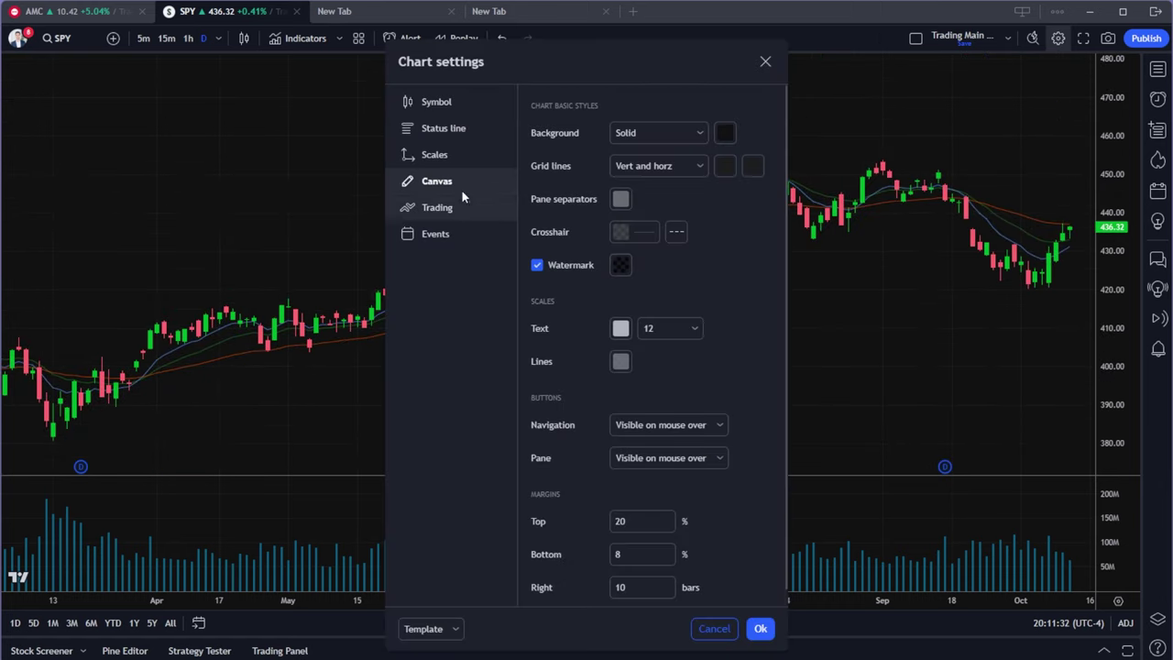
double_click(648, 522)
text(10)
key(Tab)
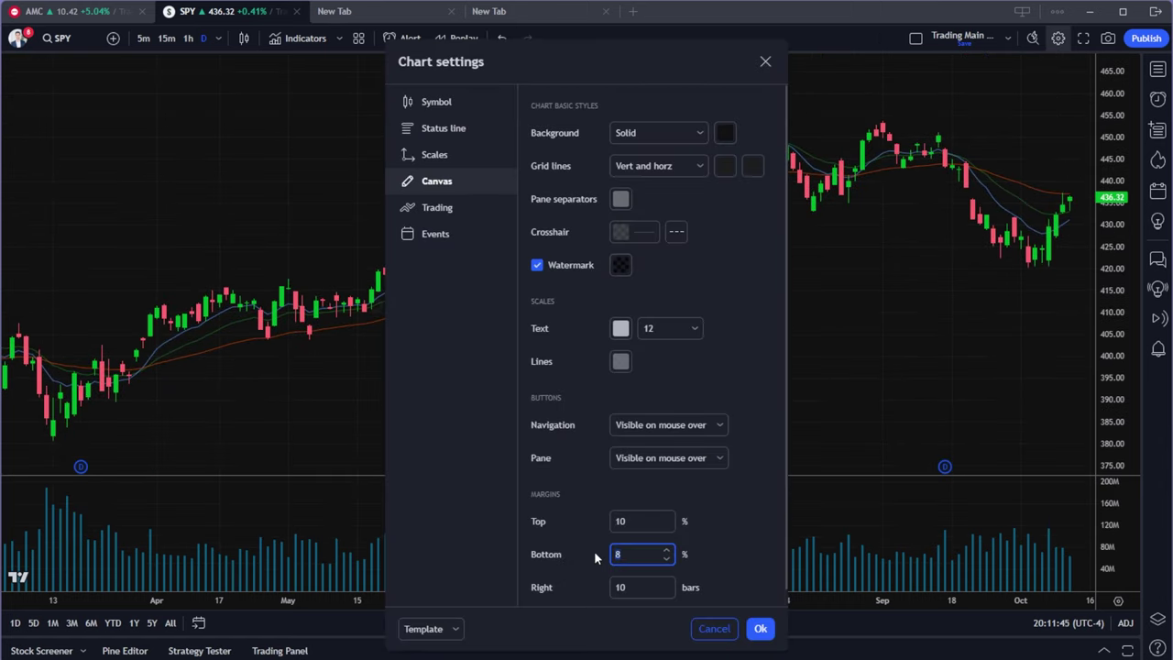
text(10)
key(Tab)
text(5)
click(760, 628)
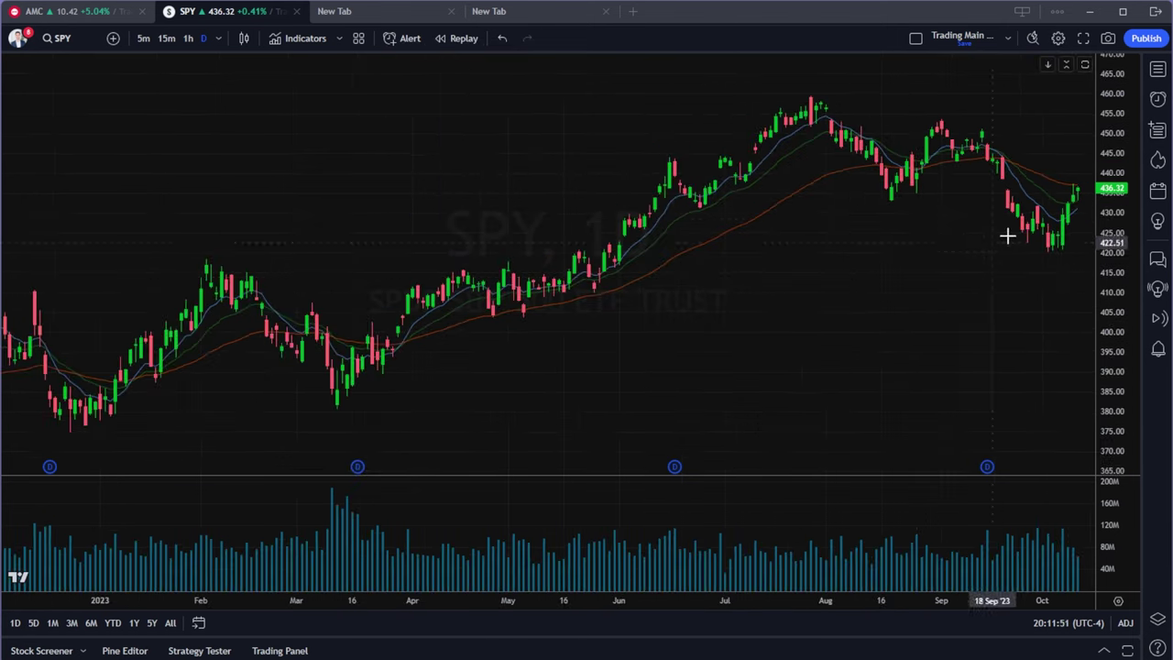
Step: Switch the layout back to the 2x2 grid with SPY daily, SPY 5-minute and two ACB charts
scroll(1045, 220, down, 4)
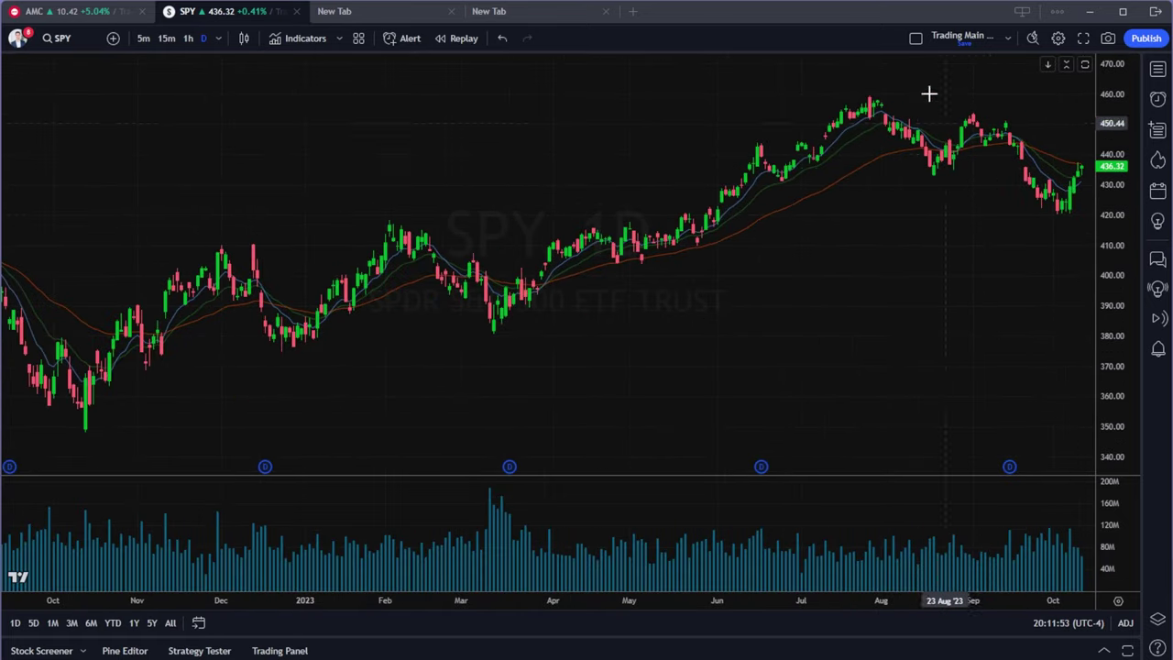
scroll(816, 230, up, 3)
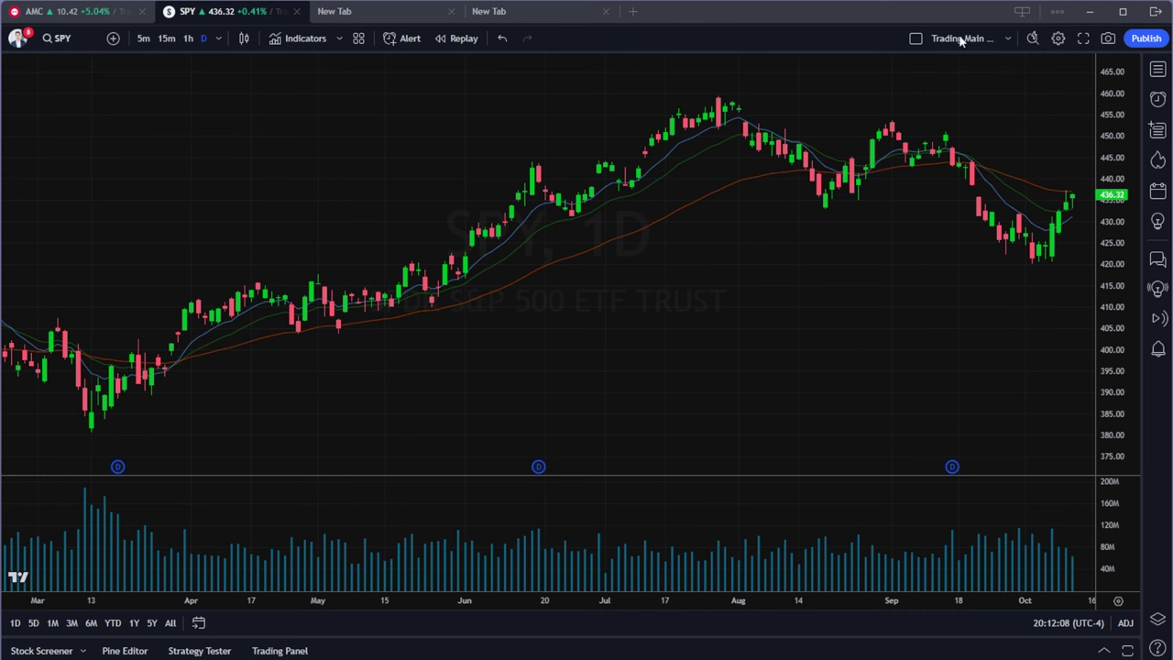
click(910, 38)
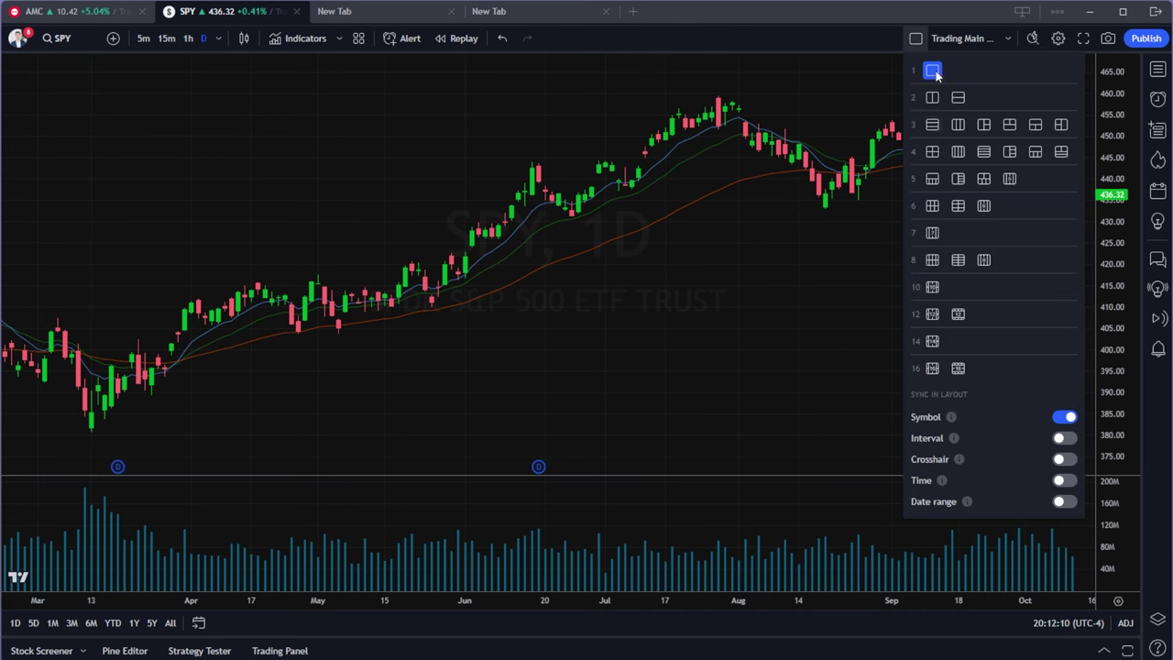
click(933, 152)
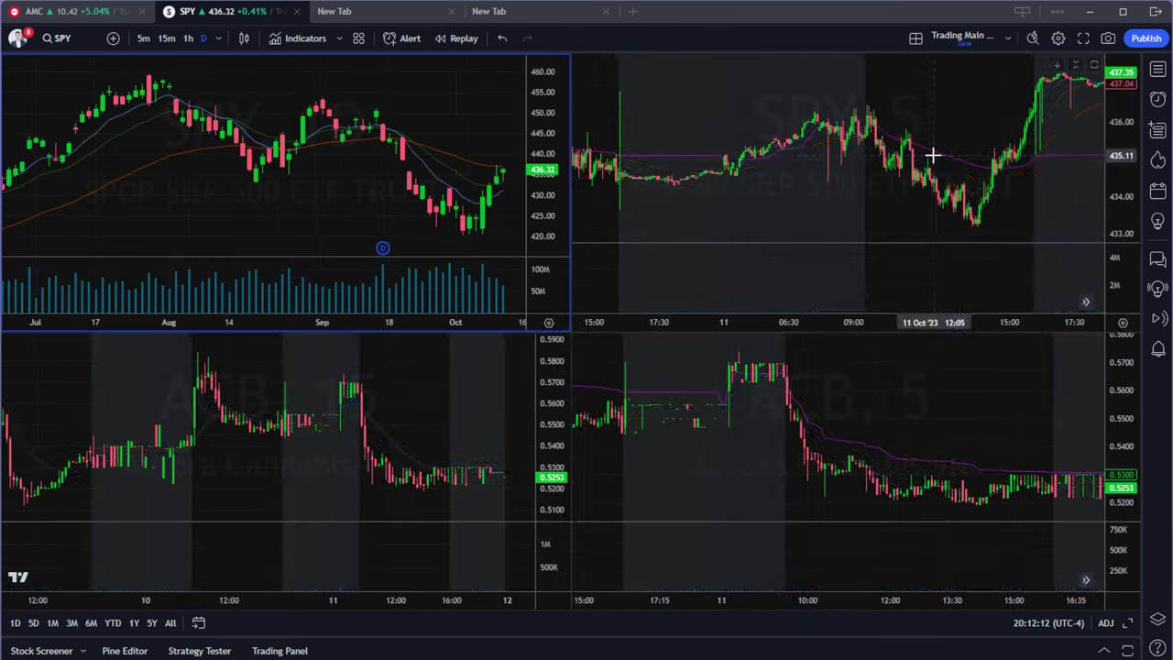
Step: Apply the top-right chart's indicators to every chart, then apply its canvas settings to all charts
right_click(935, 94)
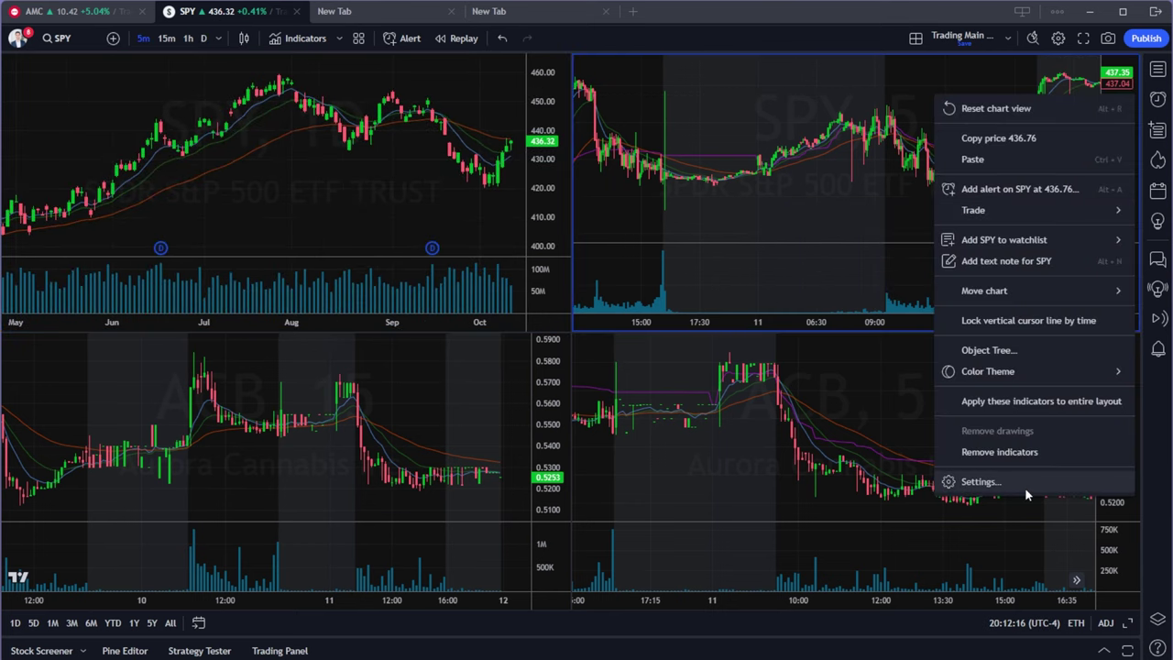
click(1008, 401)
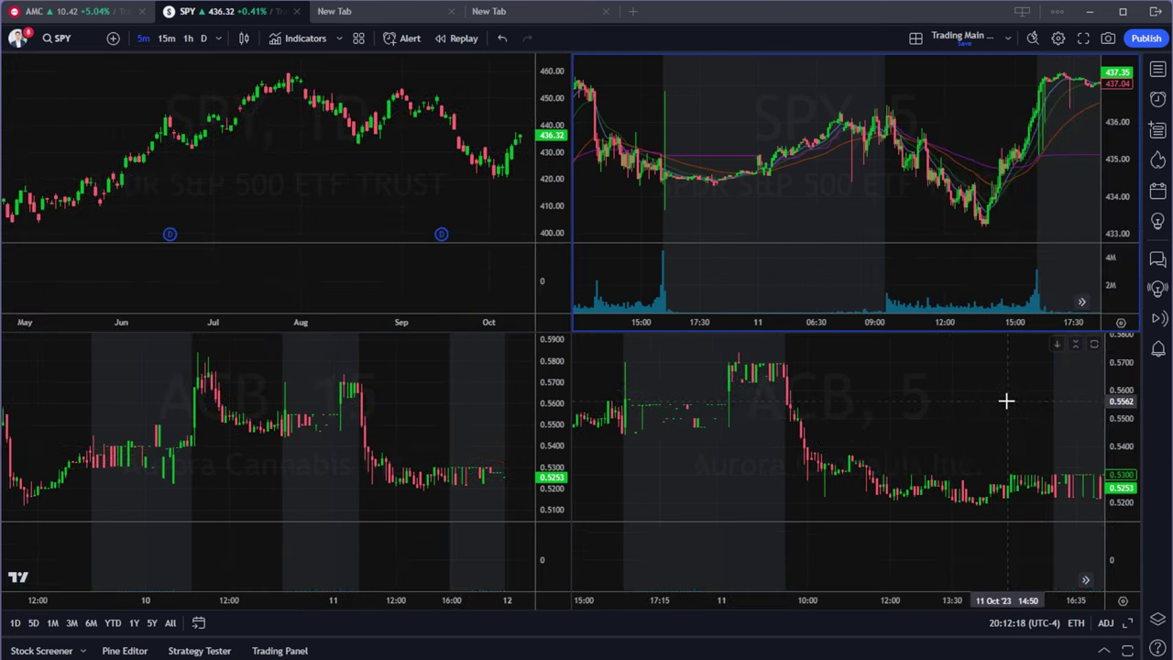
right_click(812, 91)
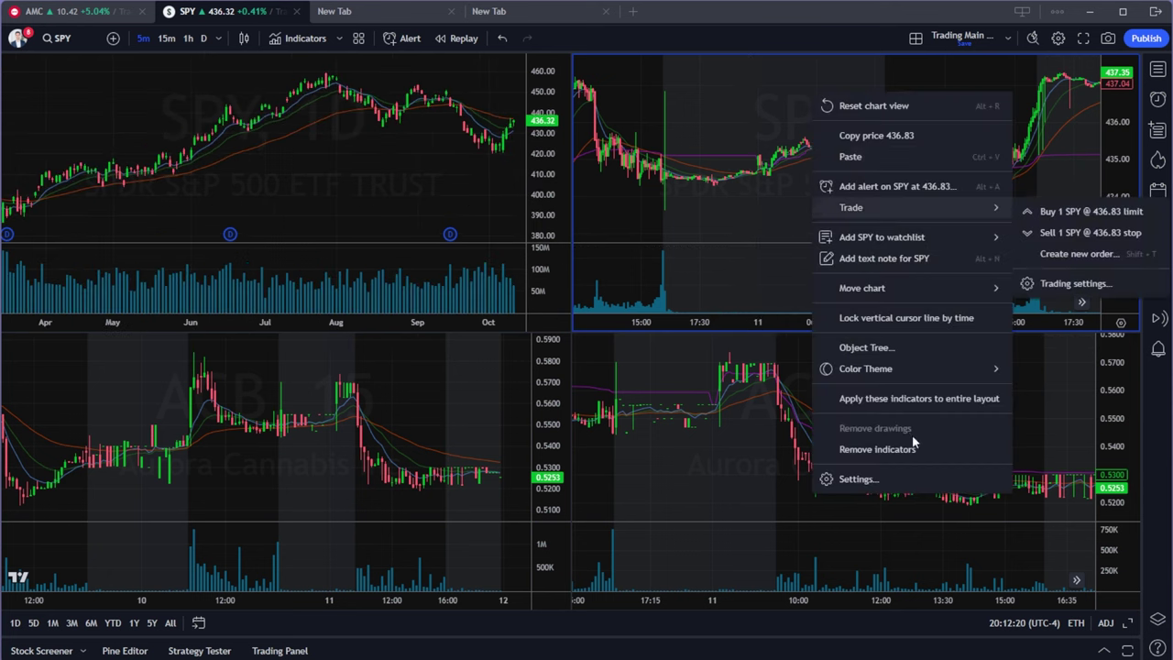
click(893, 483)
scroll(754, 348, down, 1)
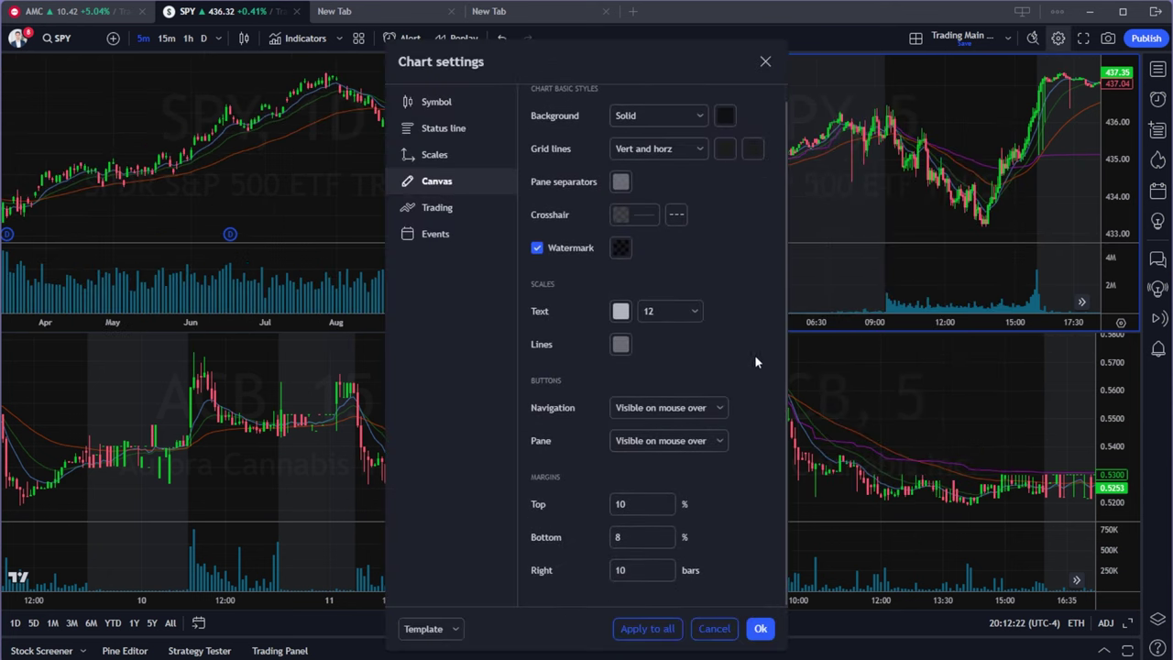
click(653, 634)
click(760, 629)
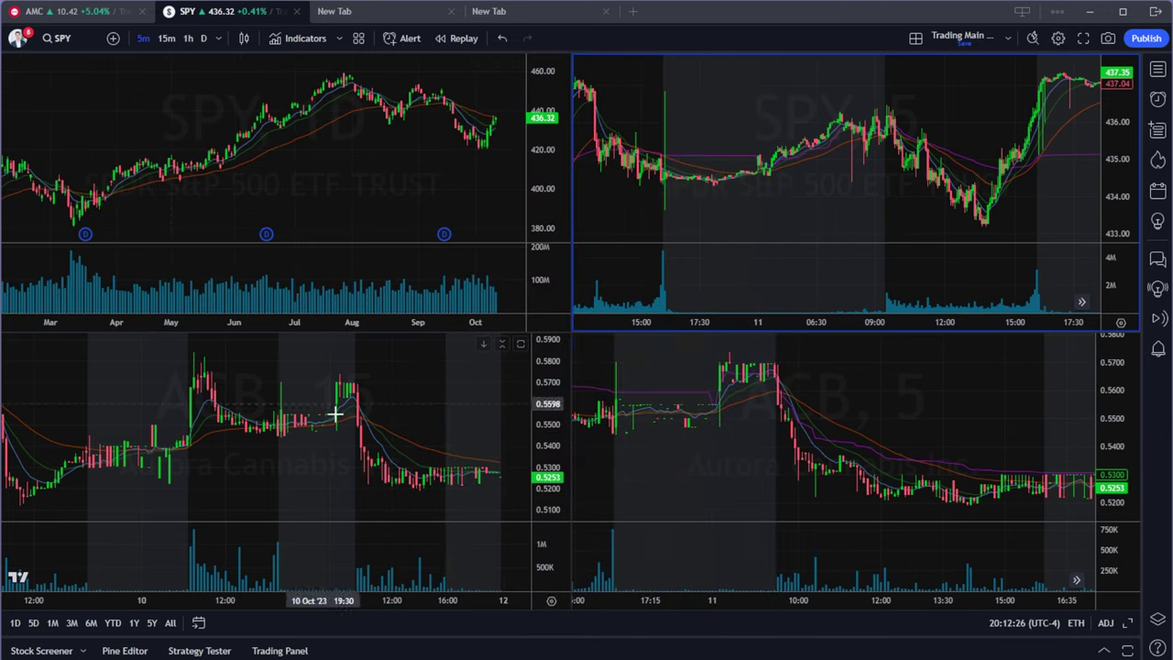
Step: Reopen the SPY pane's chart settings, close them unchanged, and bring up its context menu again
scroll(681, 358, down, 2)
scroll(392, 427, down, 5)
scroll(347, 169, up, 3)
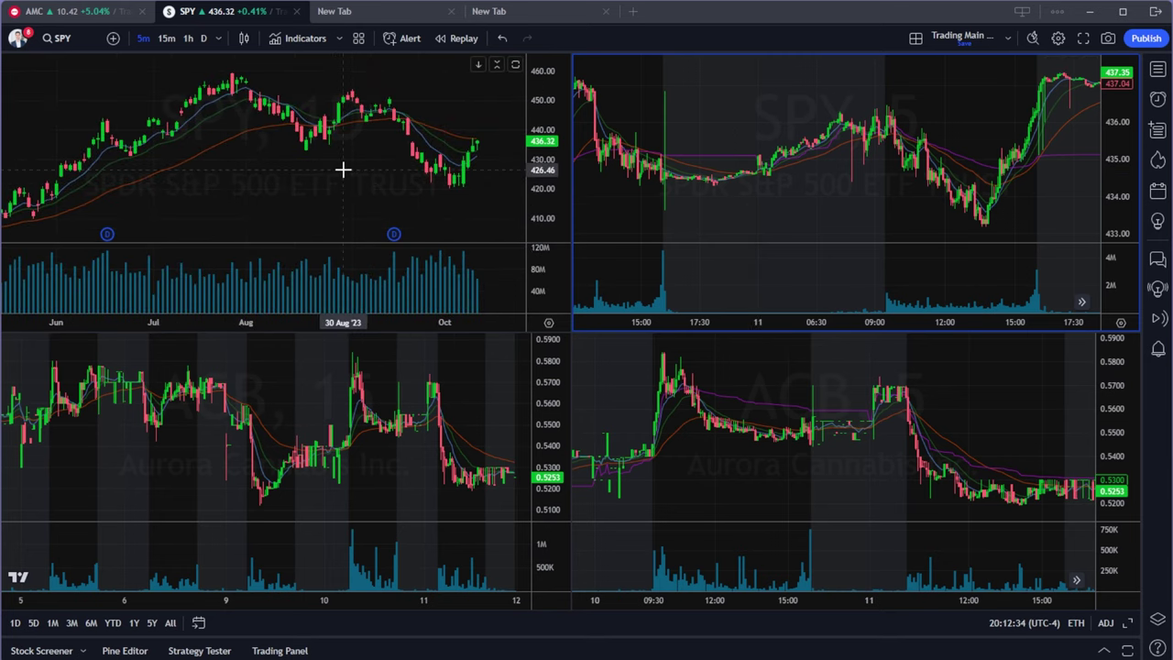
right_click(733, 92)
click(817, 475)
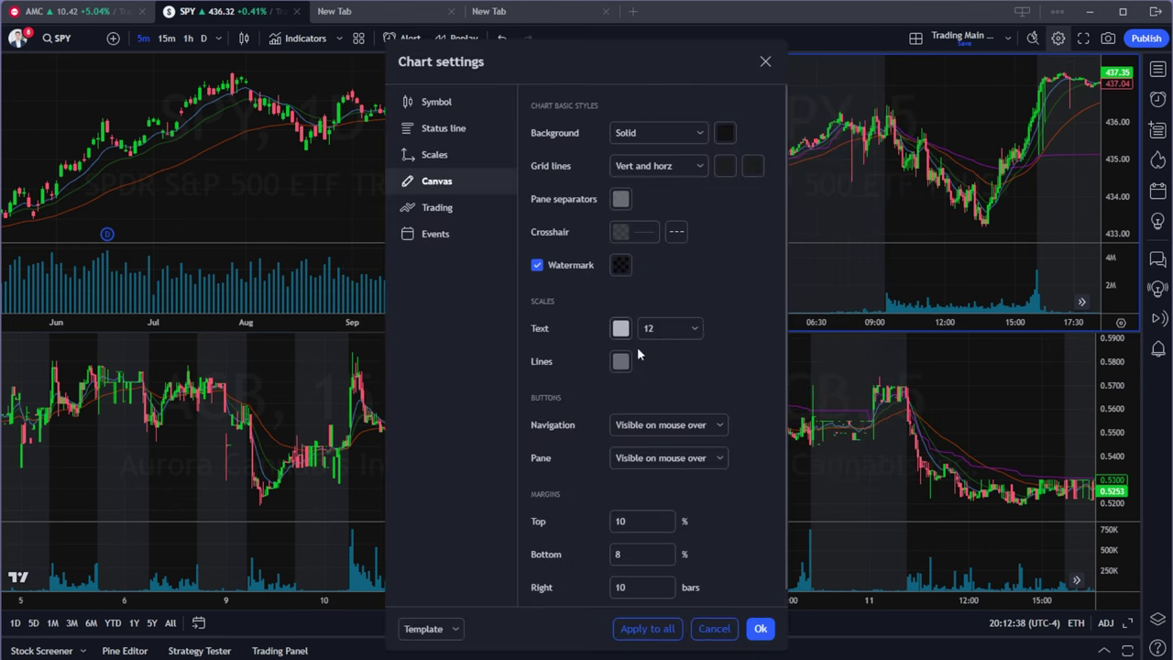
scroll(627, 328, down, 1)
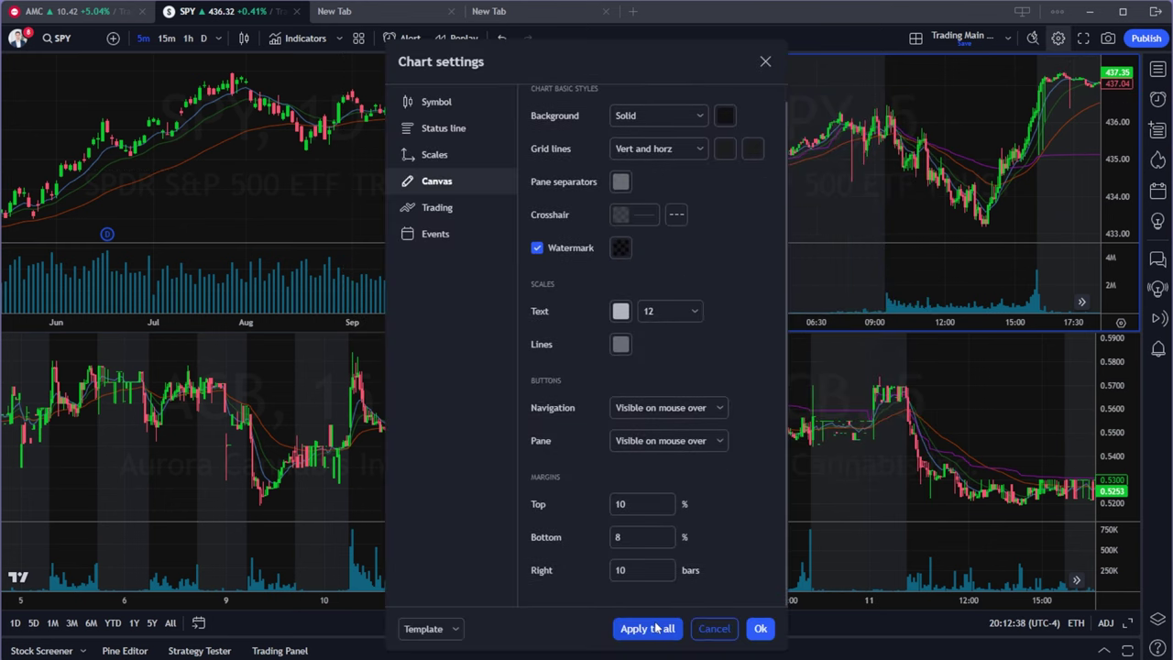
click(767, 61)
scroll(851, 86, up, 2)
right_click(806, 95)
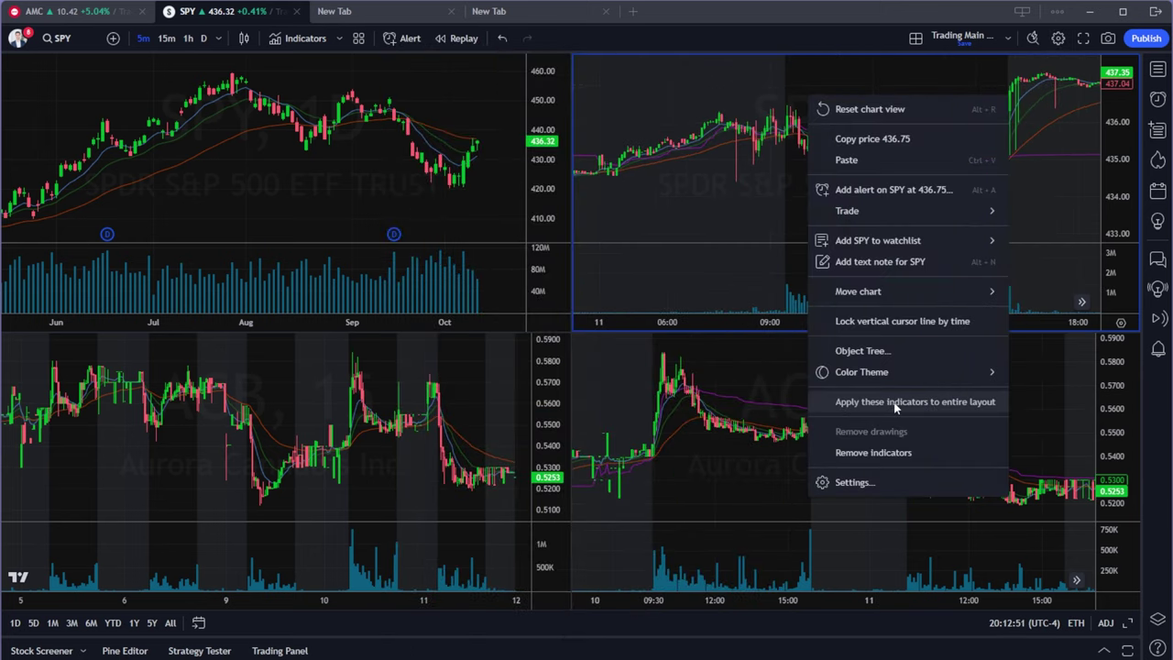
Step: Apply the SPY indicators to the entire layout and make new drawings sync globally
click(988, 402)
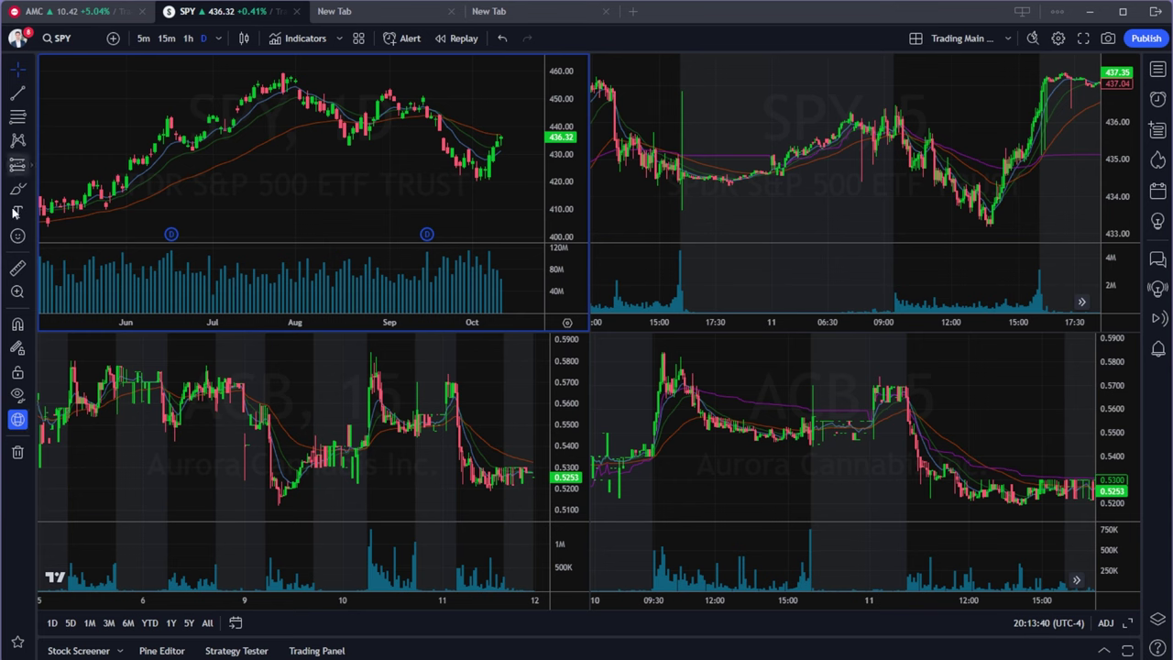
click(33, 422)
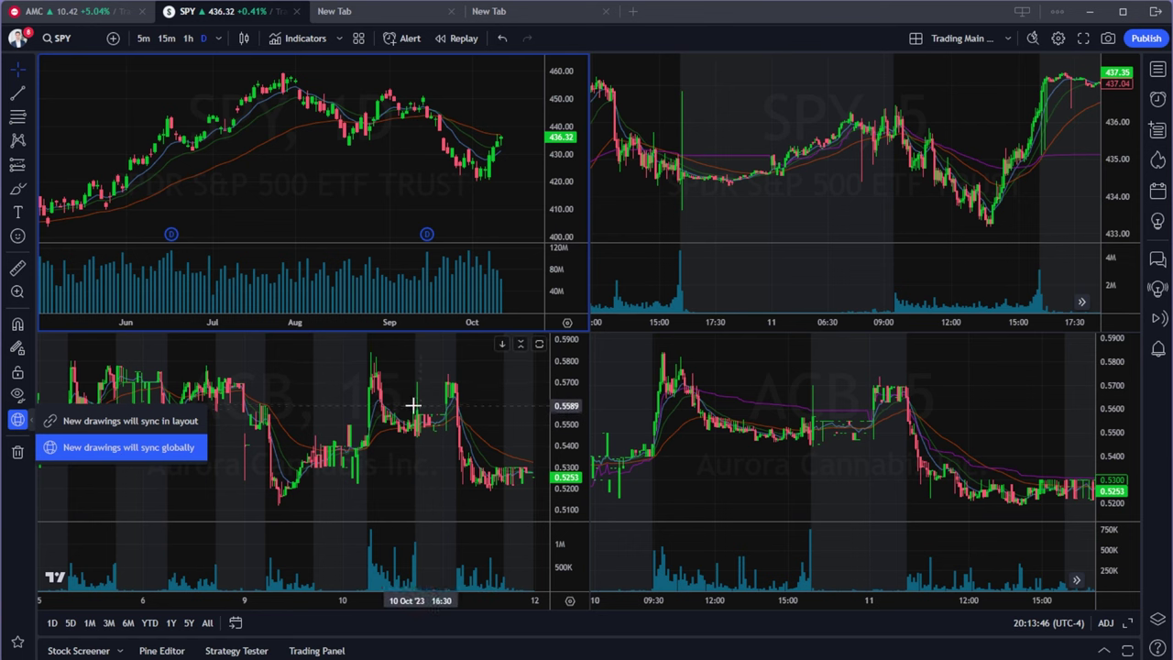
click(407, 341)
Step: Draw a cyan horizontal ray at about 435.94 on the SPY 5-minute chart
scroll(916, 124, up, 2)
drag(938, 118, 822, 136)
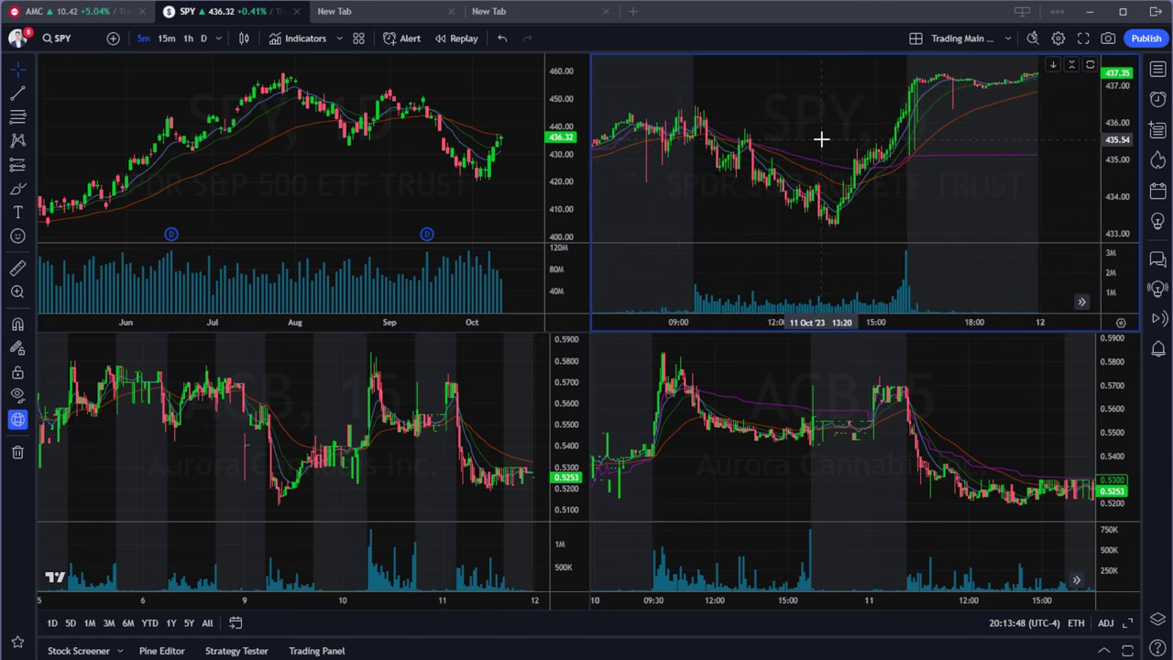
key(alt+j)
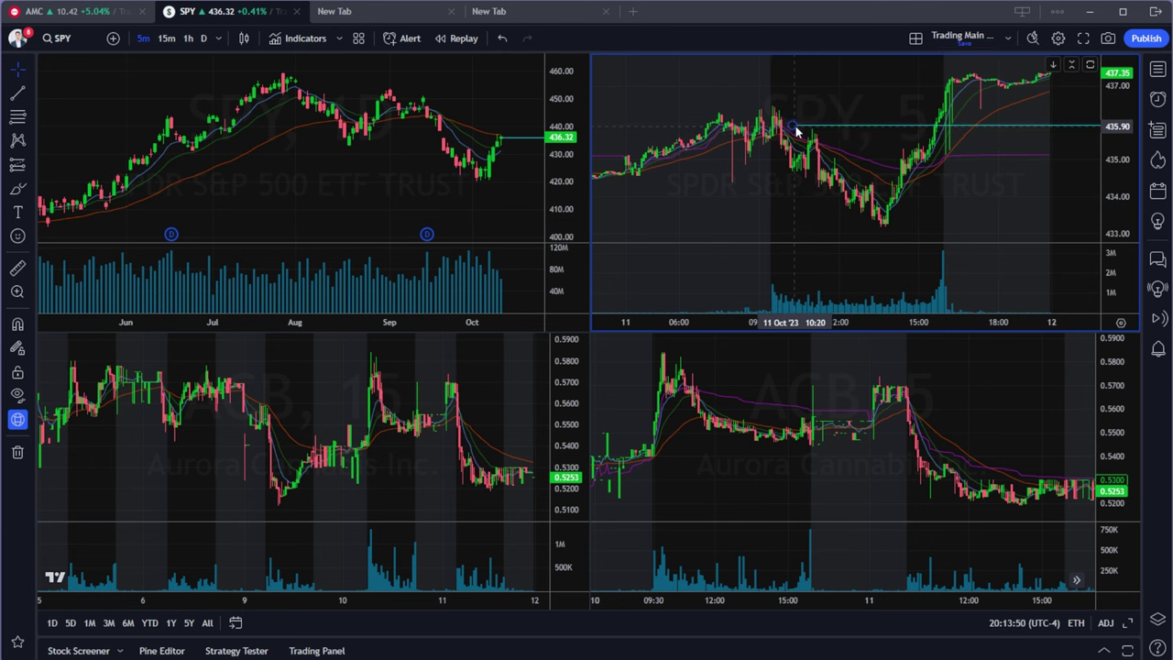
click(856, 126)
scroll(856, 126, down, 1)
Step: On the single-chart SPY tab, draw two horizontal rays at lower prices
click(79, 9)
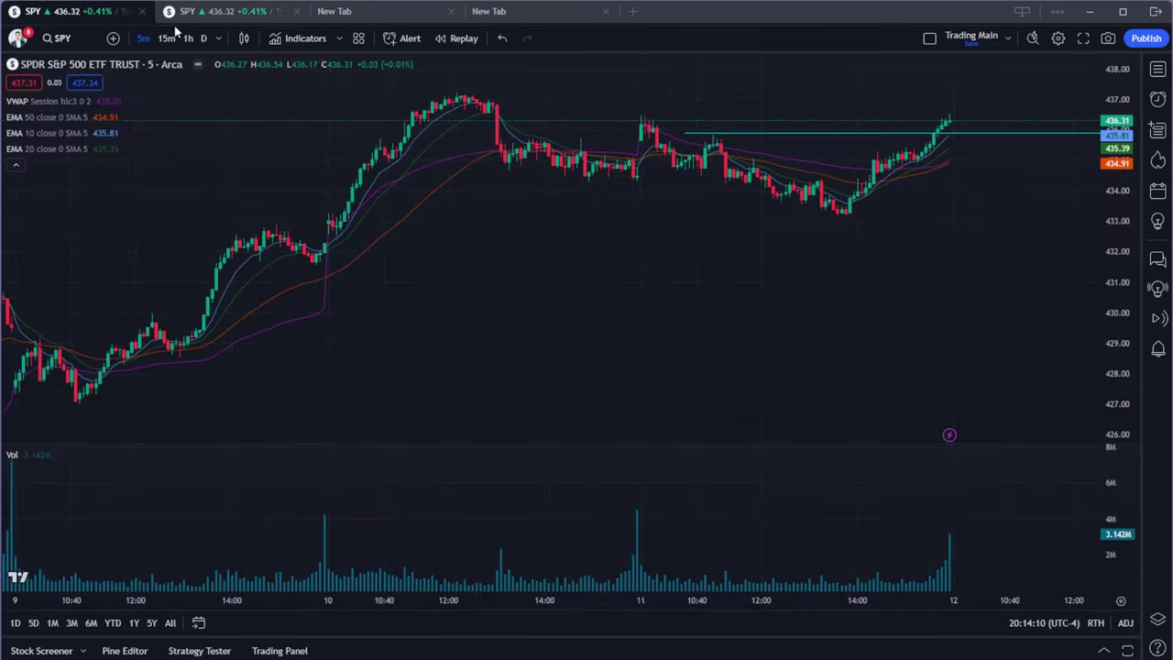
scroll(738, 156, up, 2)
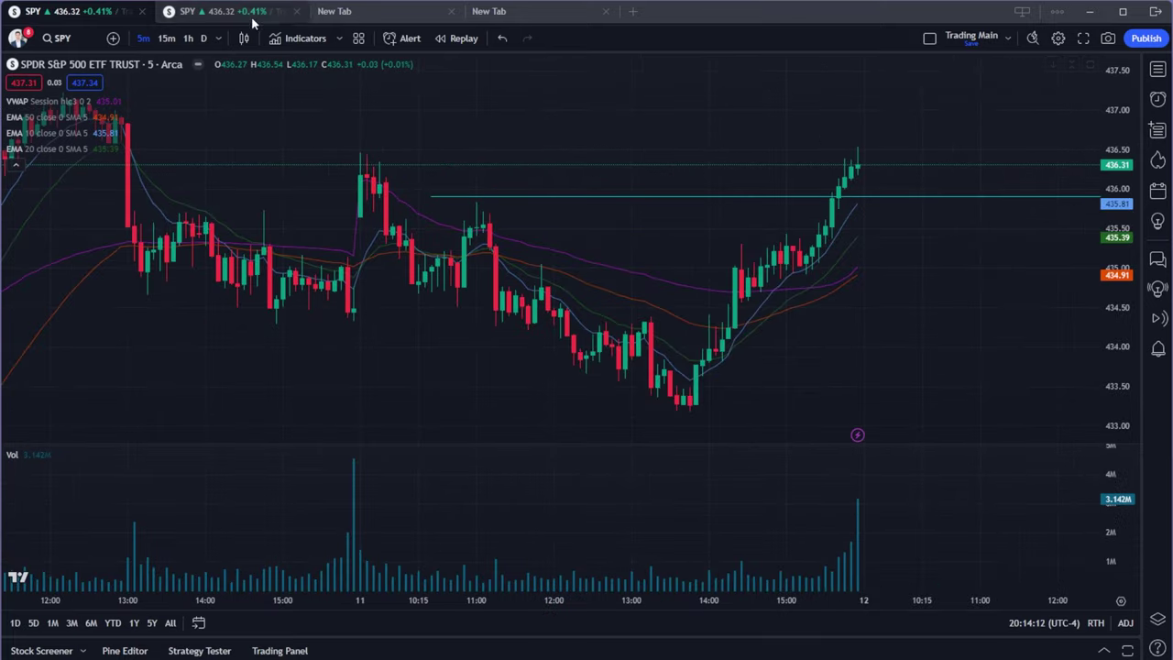
click(684, 293)
click(727, 347)
Step: Back in the four-chart layout, remove all drawings from the SPY charts
click(243, 11)
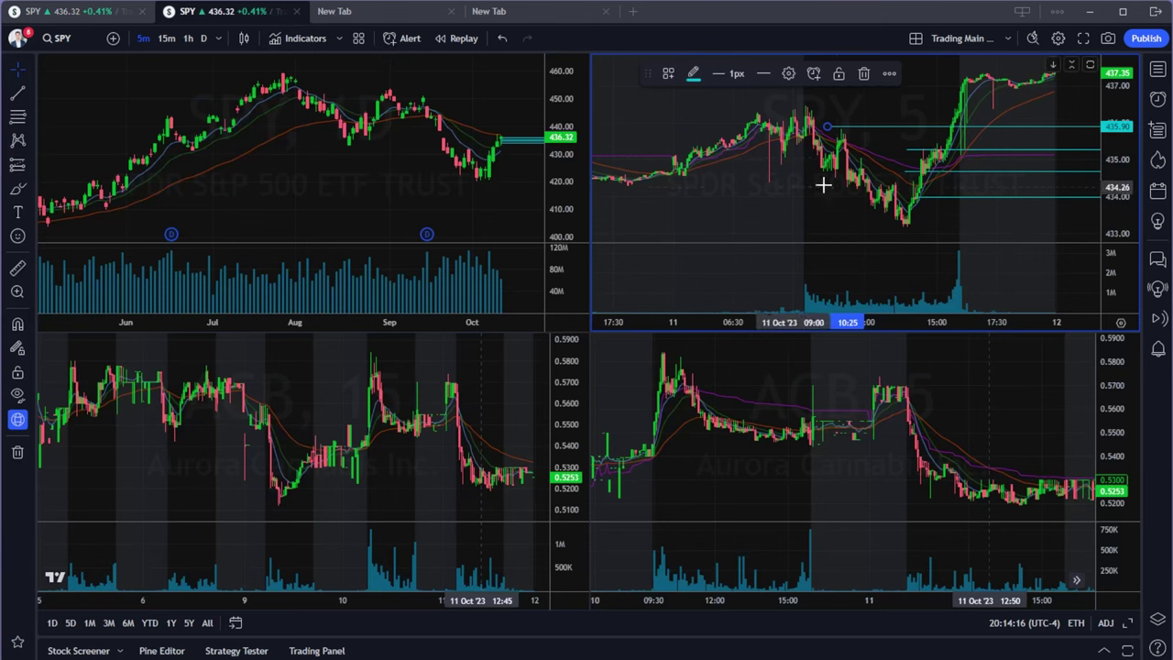
drag(963, 155, 970, 210)
scroll(885, 214, up, 3)
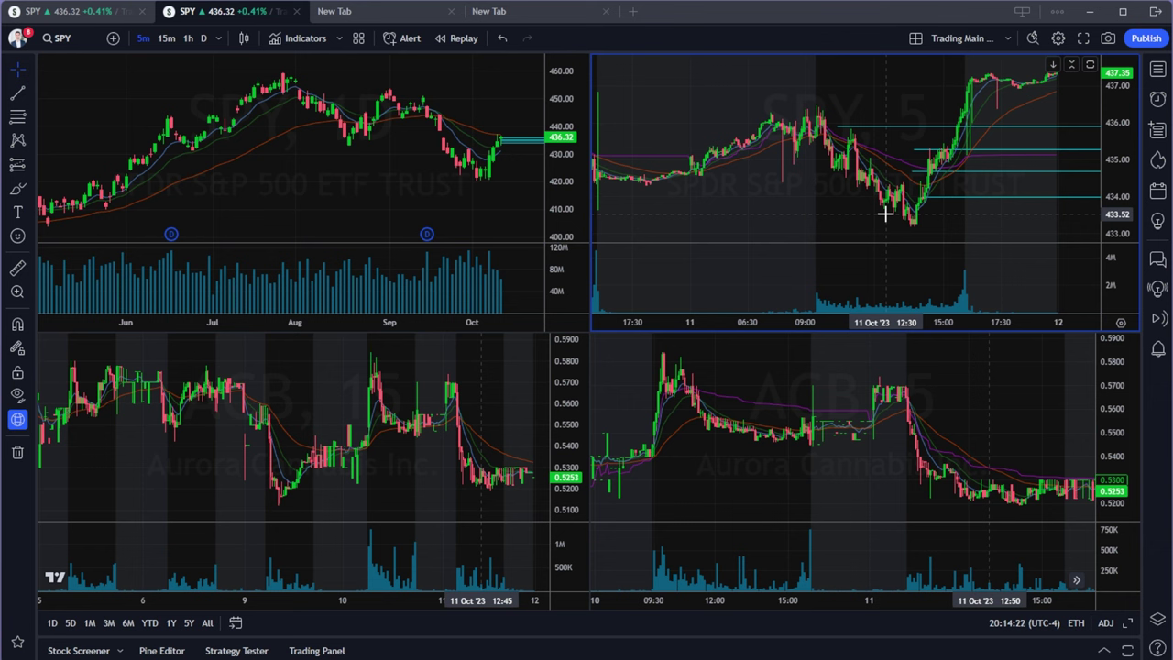
right_click(865, 103)
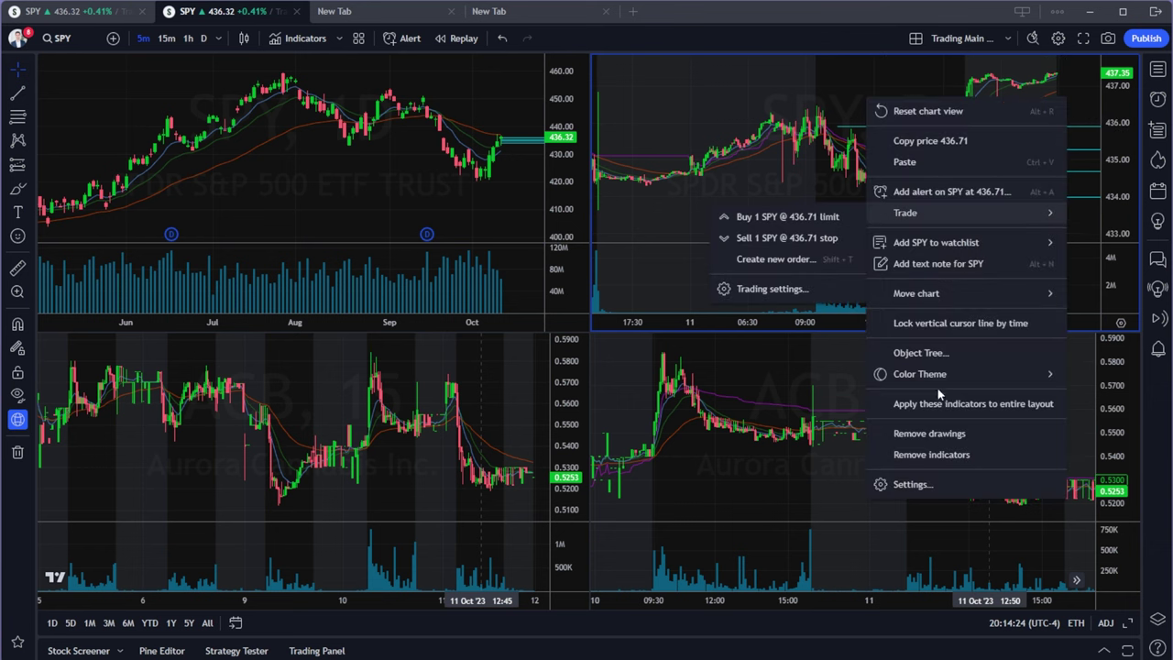
click(939, 438)
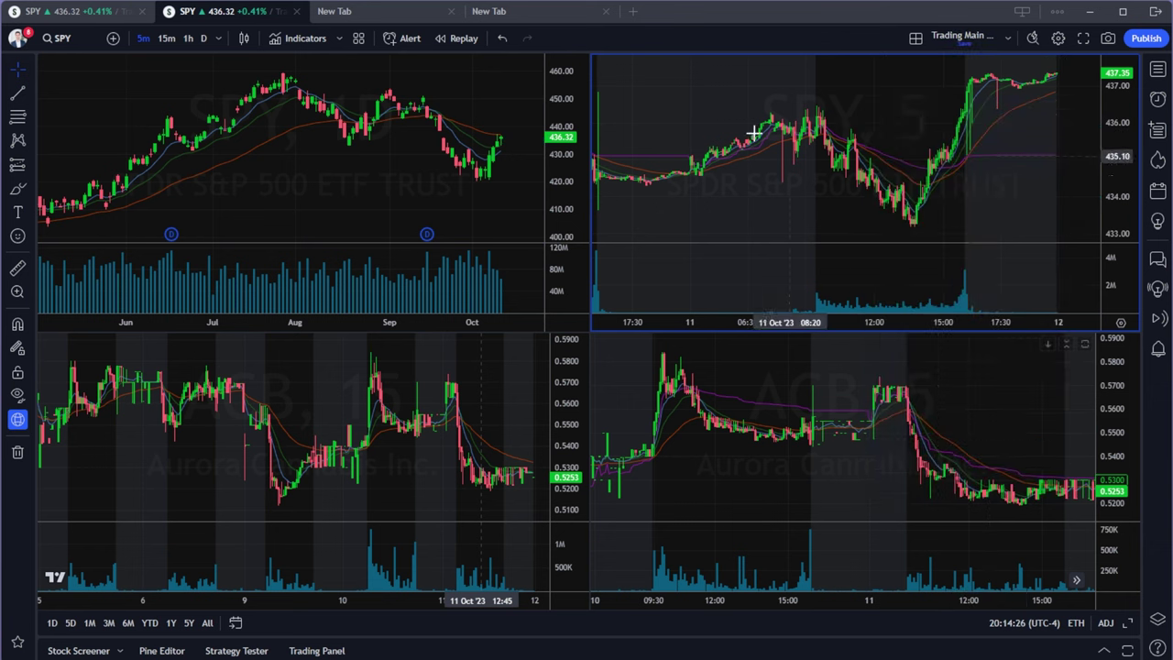
Step: Review the drawing sync options to confirm the global sync setting
click(30, 422)
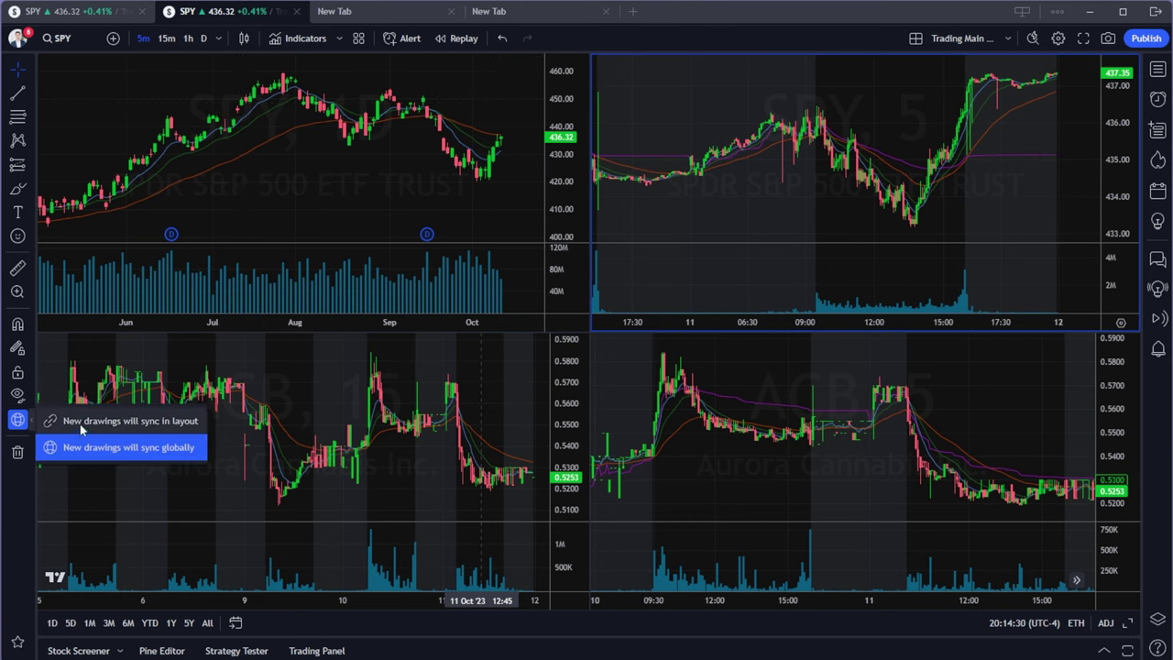
click(841, 215)
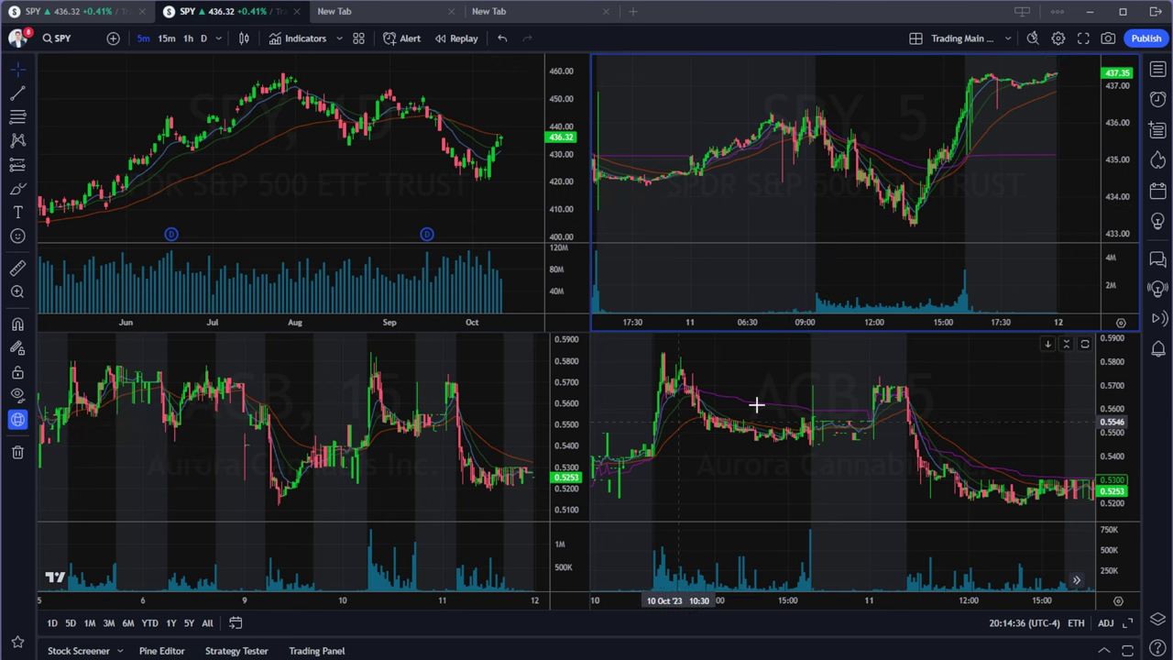
click(30, 424)
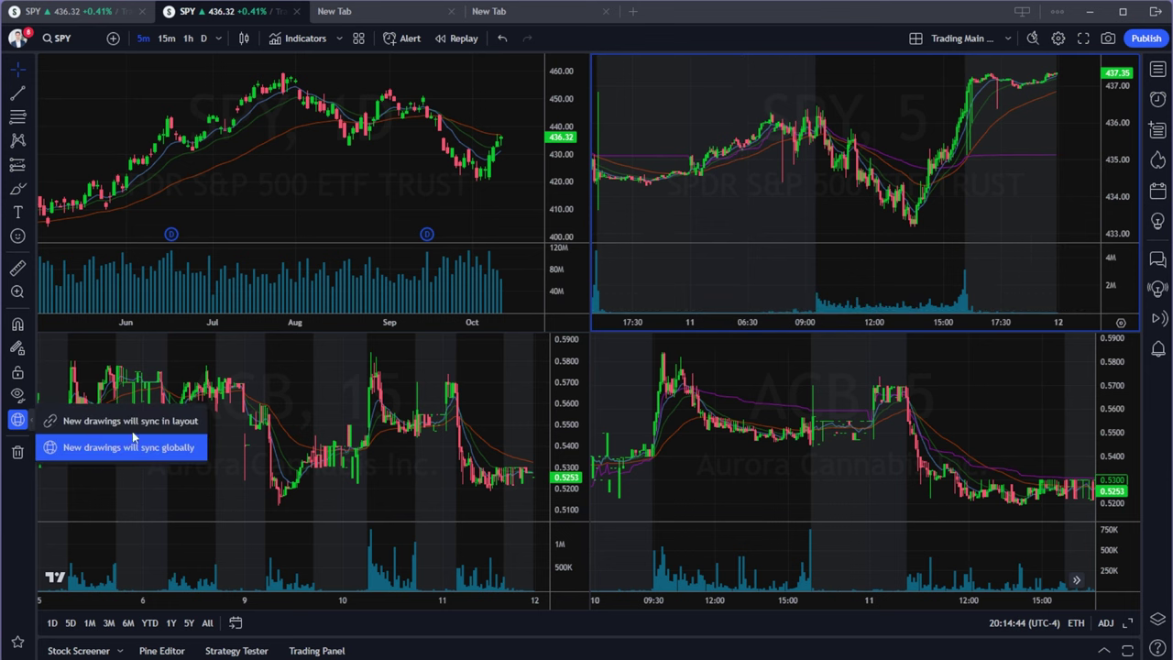
scroll(781, 250, up, 3)
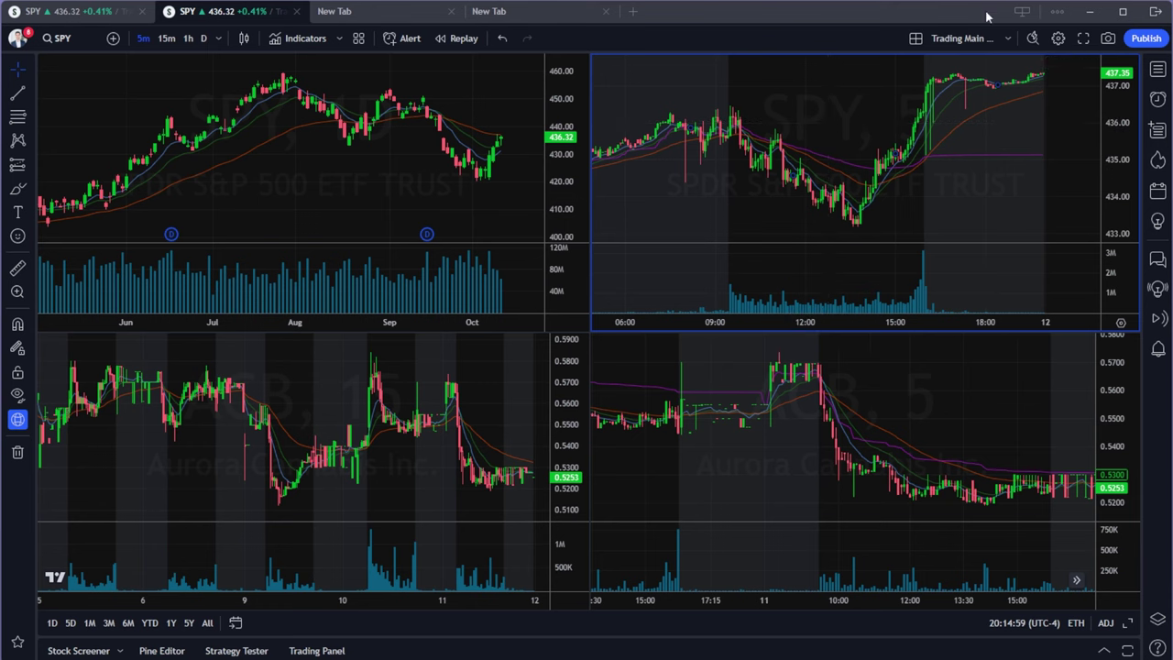
Step: Look over the Trading Main layout options, then make the SPY daily chart the active pane
click(1008, 39)
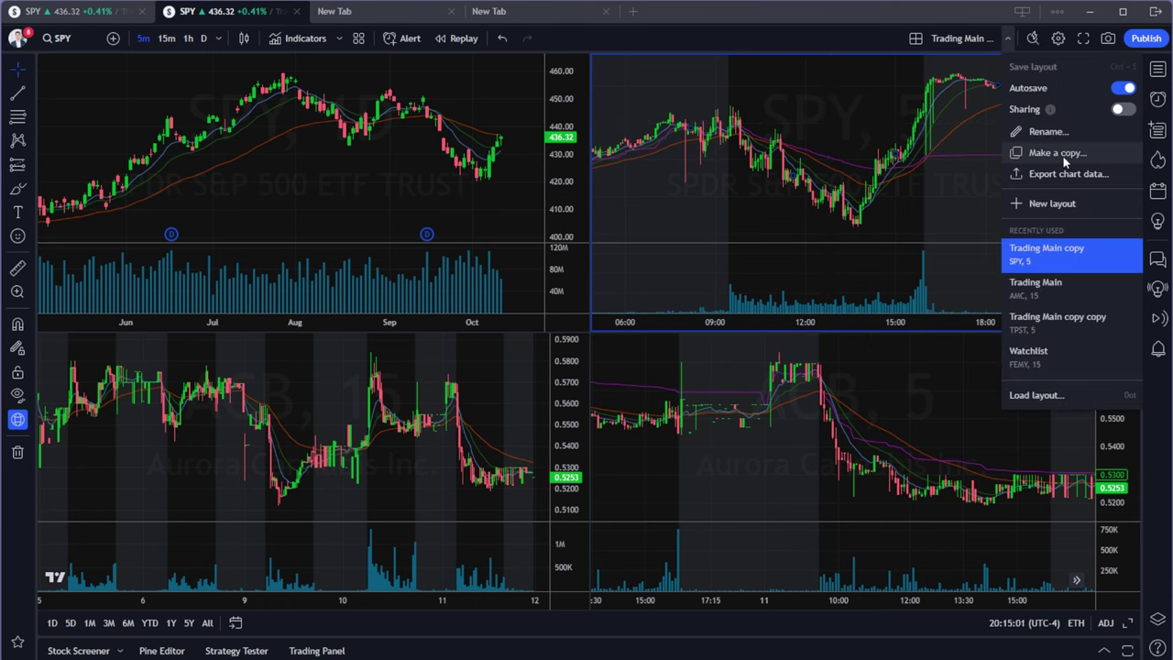
click(922, 136)
scroll(846, 196, down, 2)
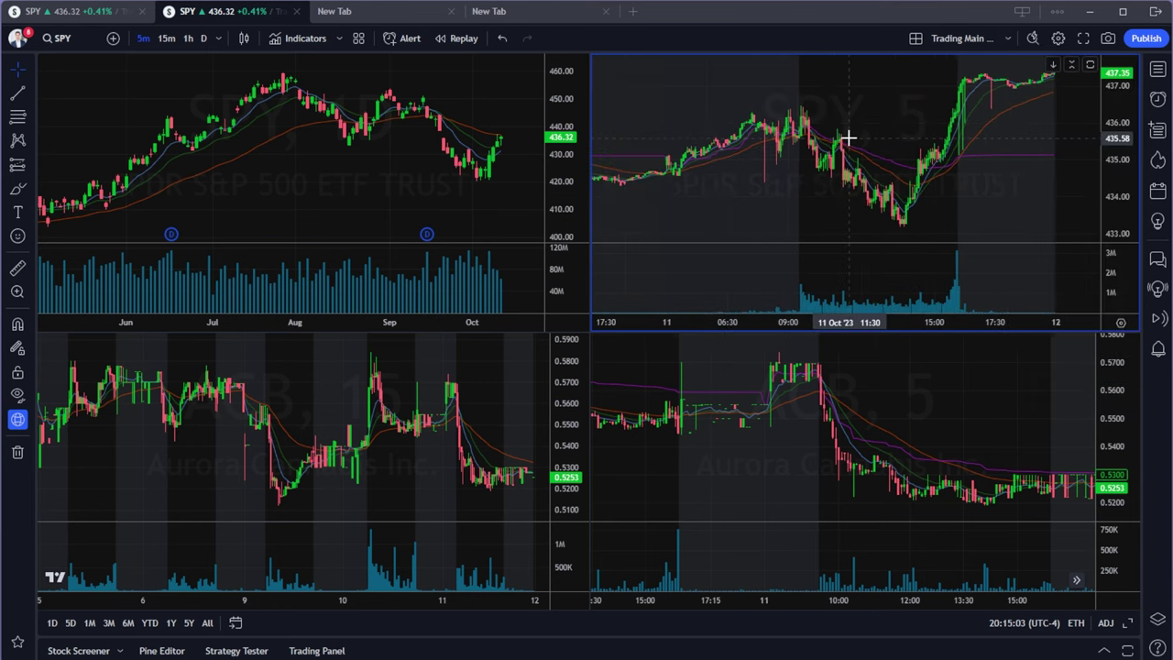
scroll(848, 138, up, 2)
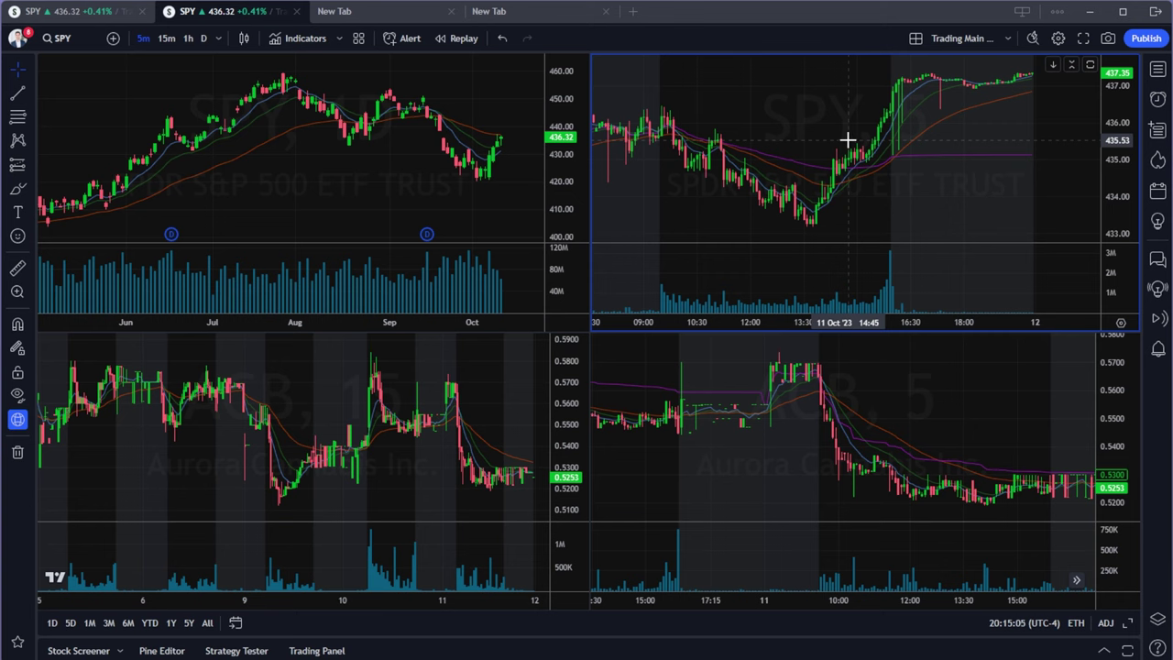
scroll(865, 150, down, 1)
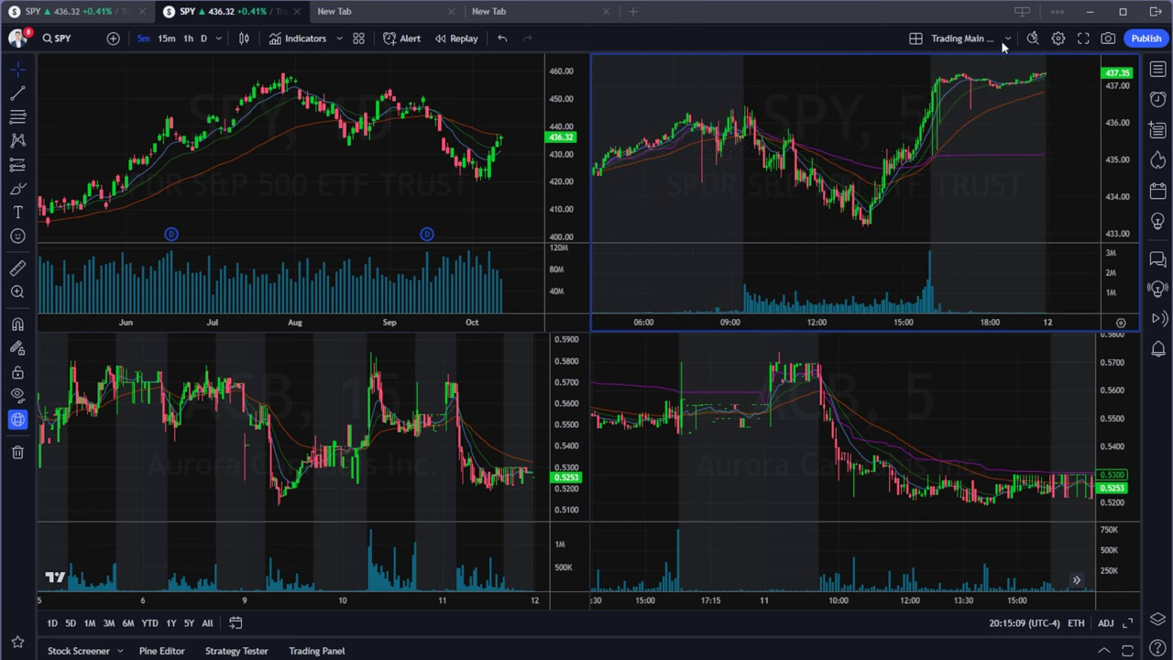
scroll(419, 385, up, 3)
scroll(418, 220, up, 2)
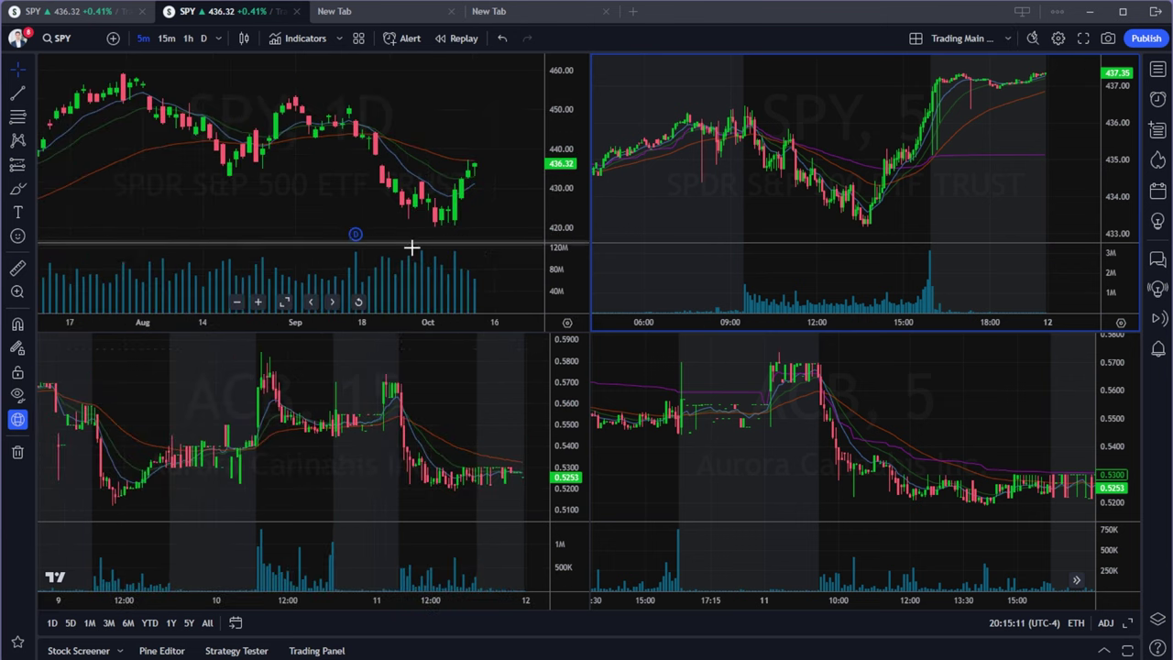
scroll(393, 401, up, 3)
click(367, 191)
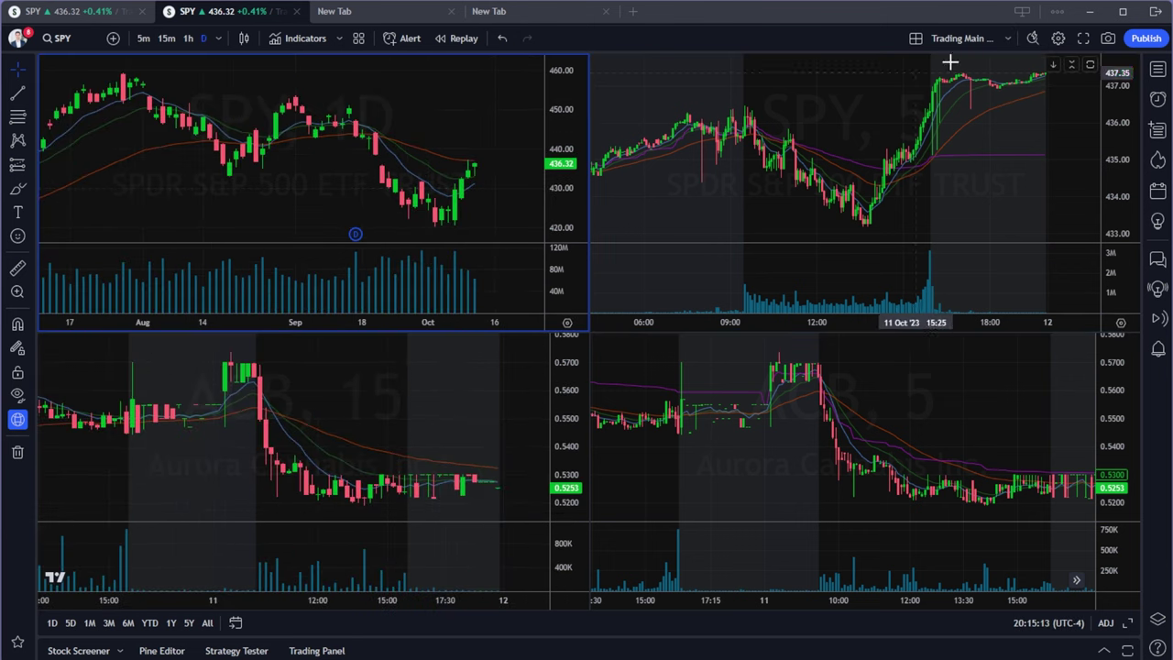
Step: Save a copy of the Trading Main layout and move its new tab into its own window
click(1008, 38)
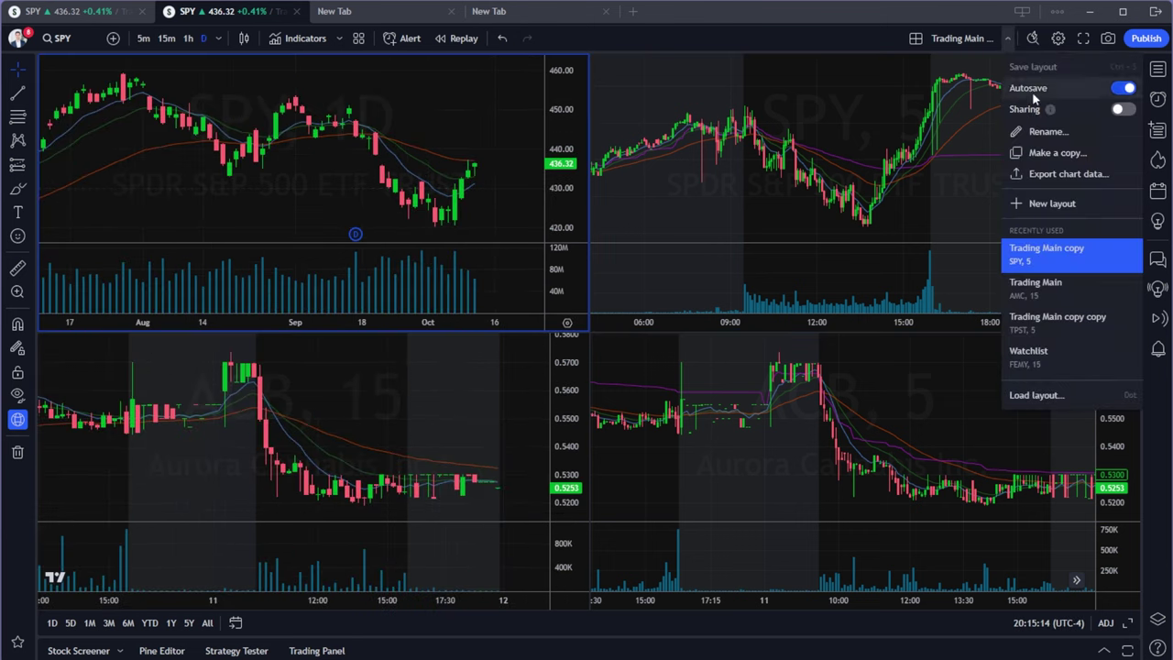
click(1054, 153)
click(701, 386)
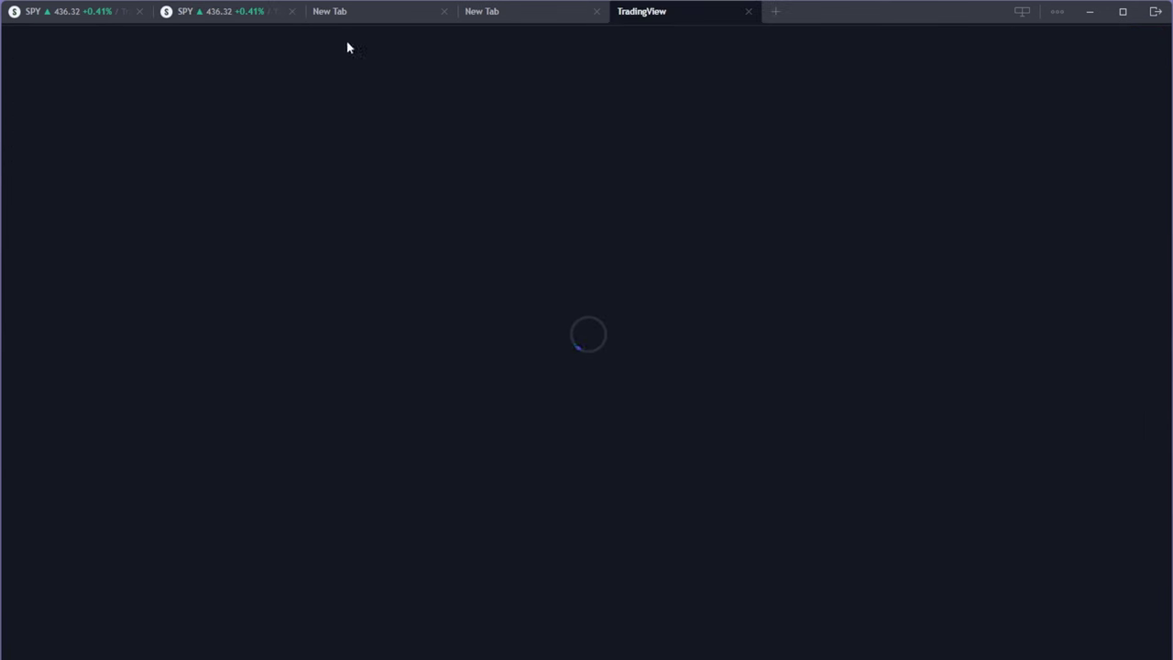
drag(654, 12, 639, 46)
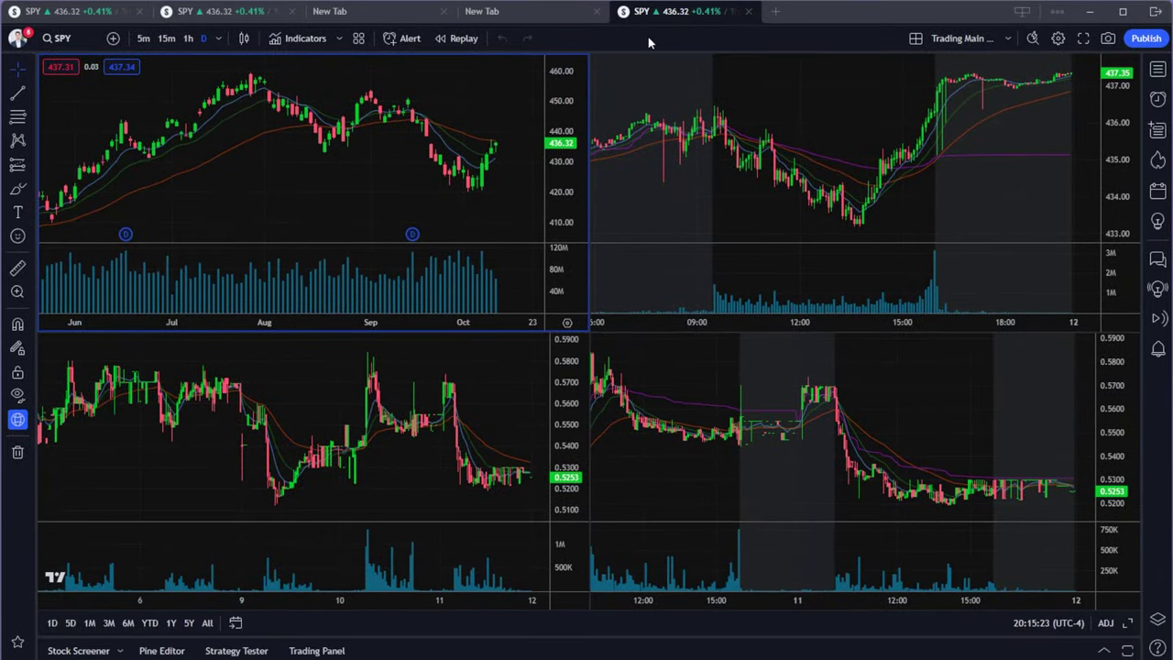